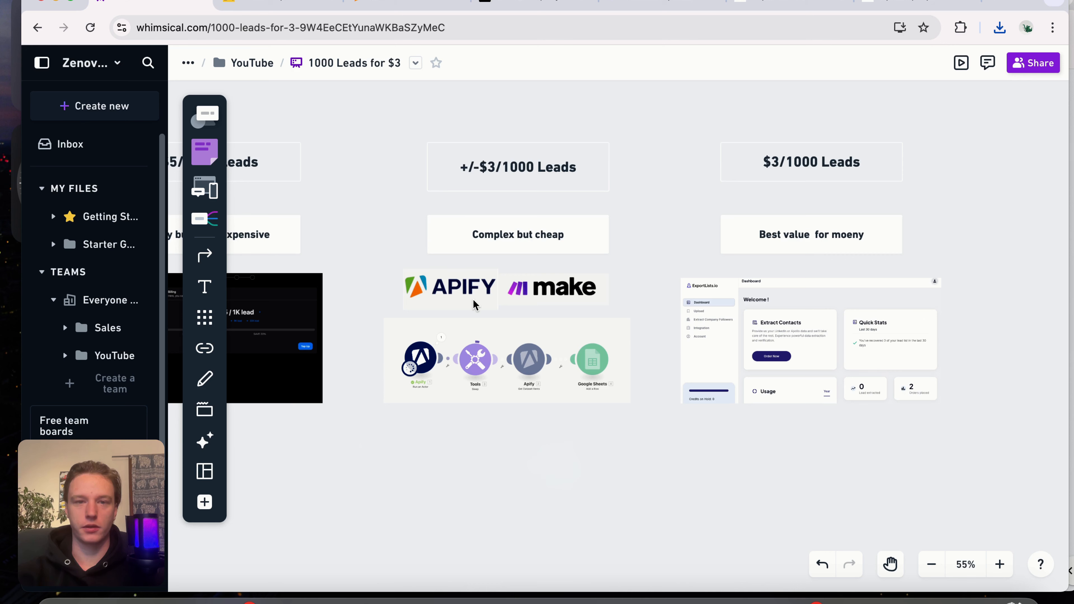
scroll(487, 345, up, 5)
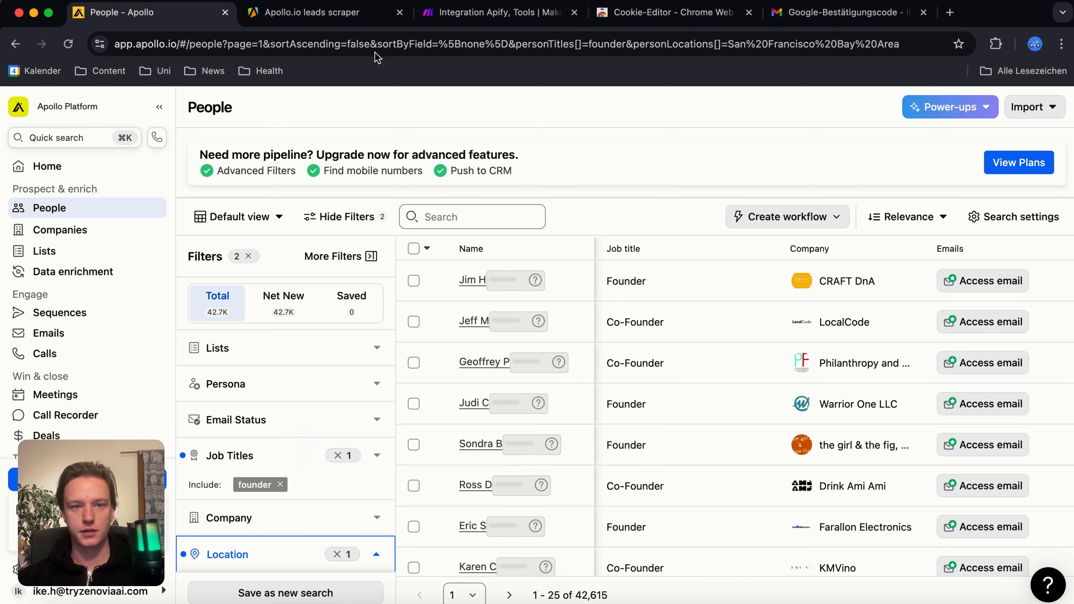
Step: Switch to Apify and open its Store to browse the available Actors
click(284, 13)
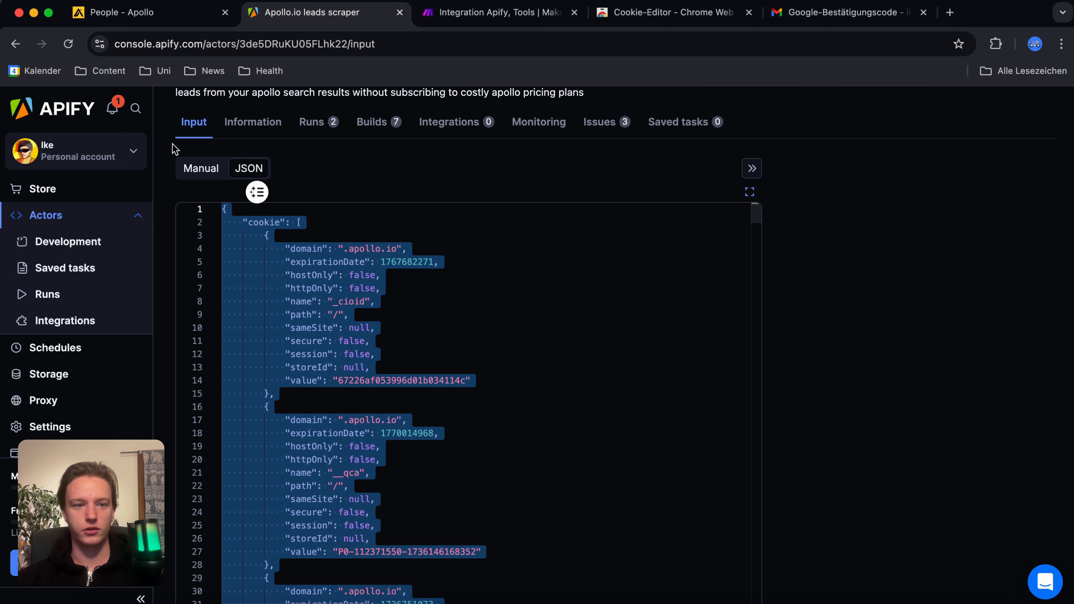
click(64, 187)
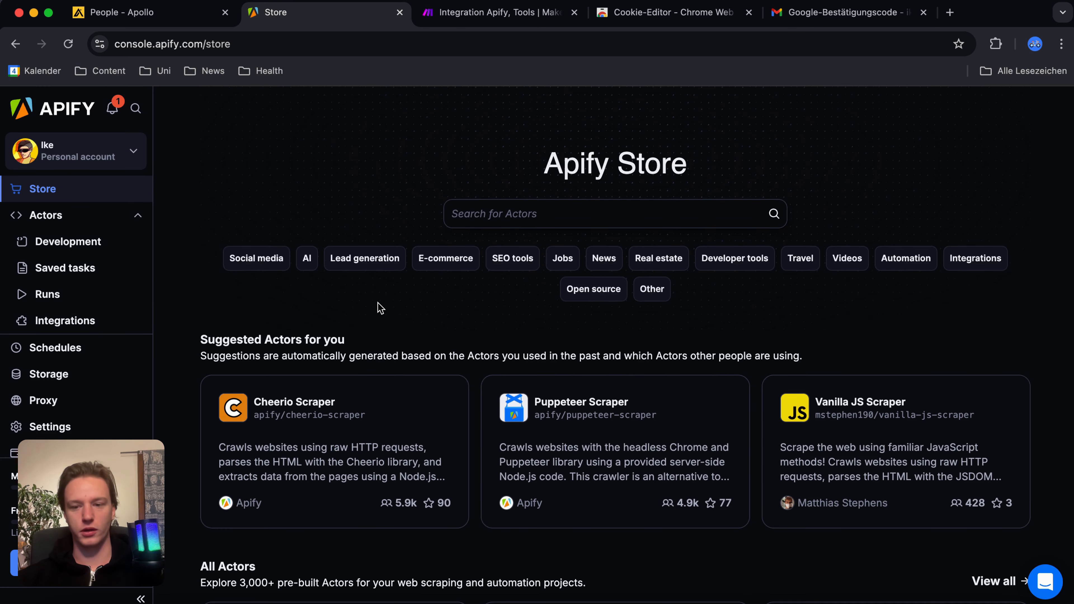
scroll(495, 393, down, 9)
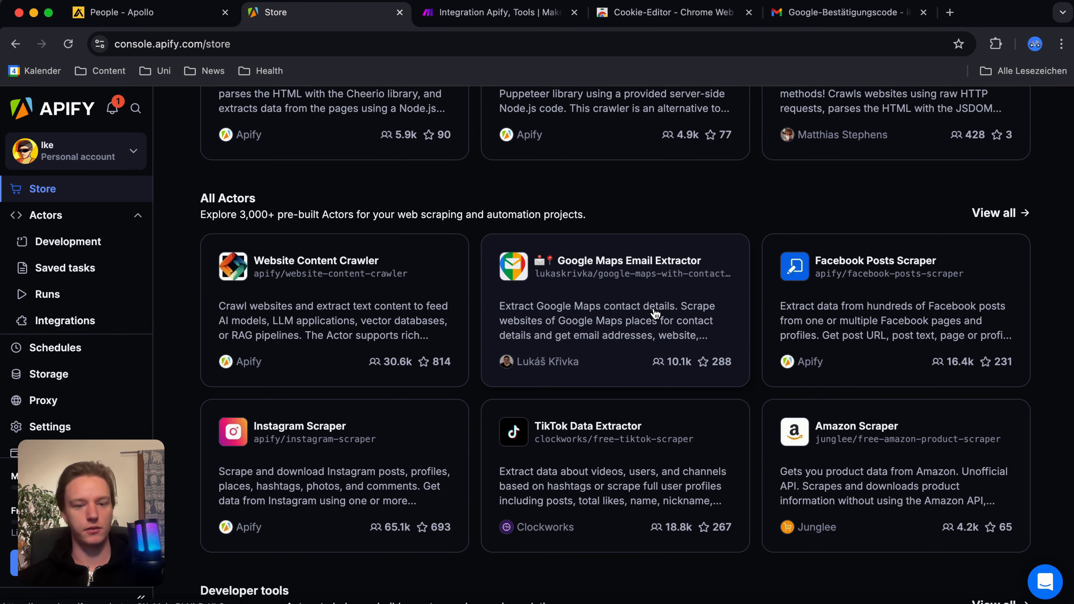
scroll(655, 313, up, 9)
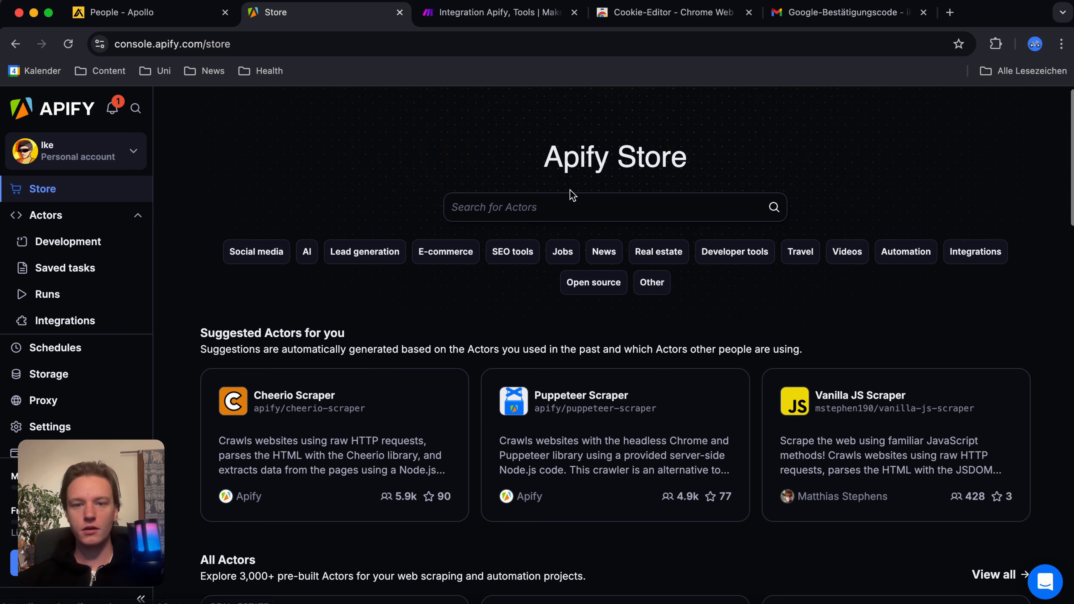
Step: Search the Store for "apollo" and open the Apollo.io leads scraper by Curious Coder
click(588, 208)
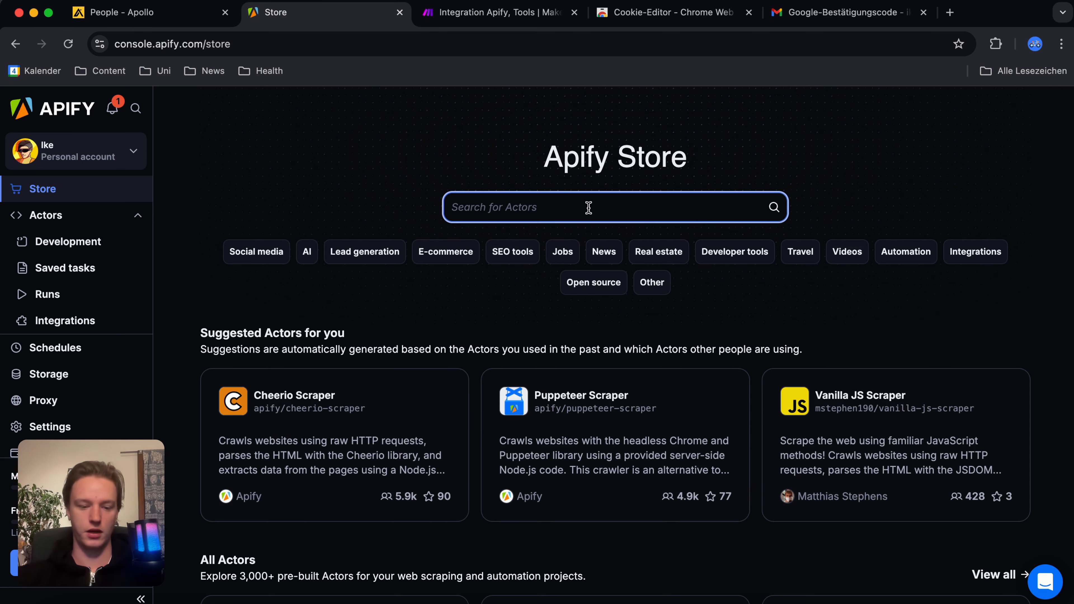
text(apollo)
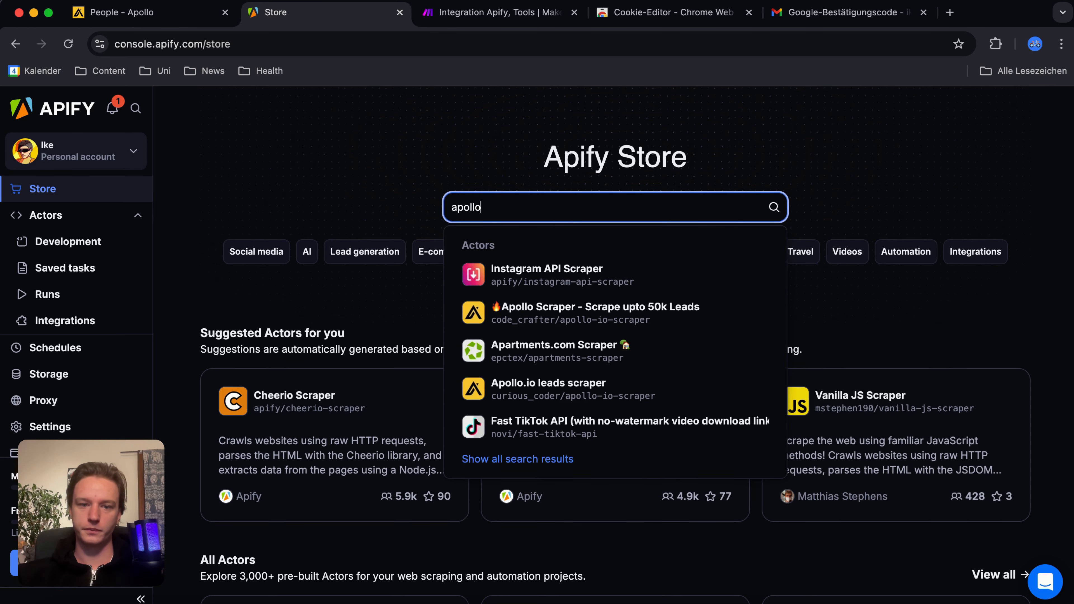
key(Return)
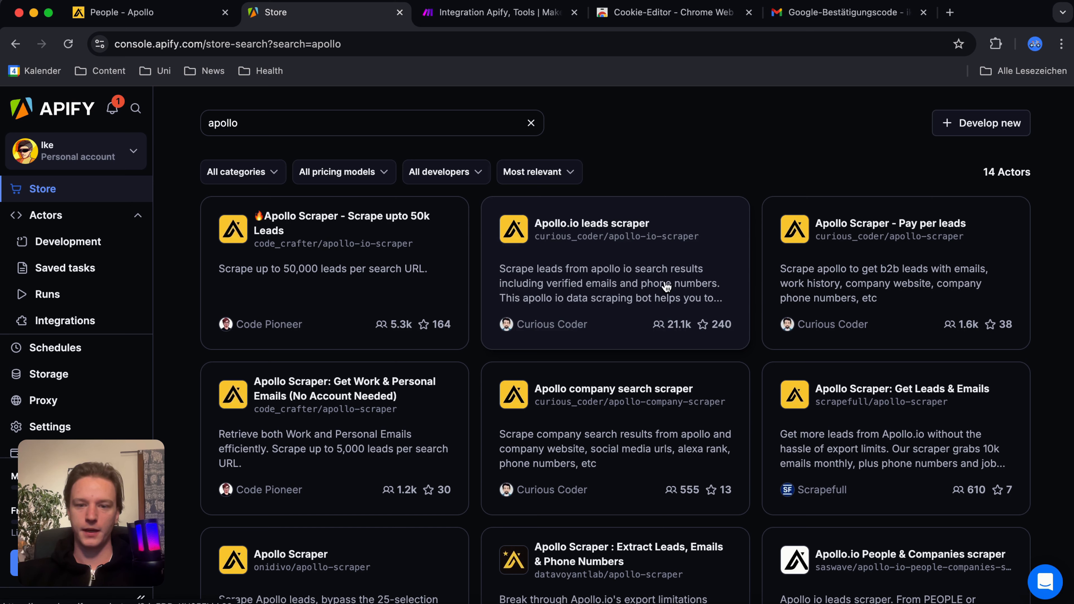
click(600, 280)
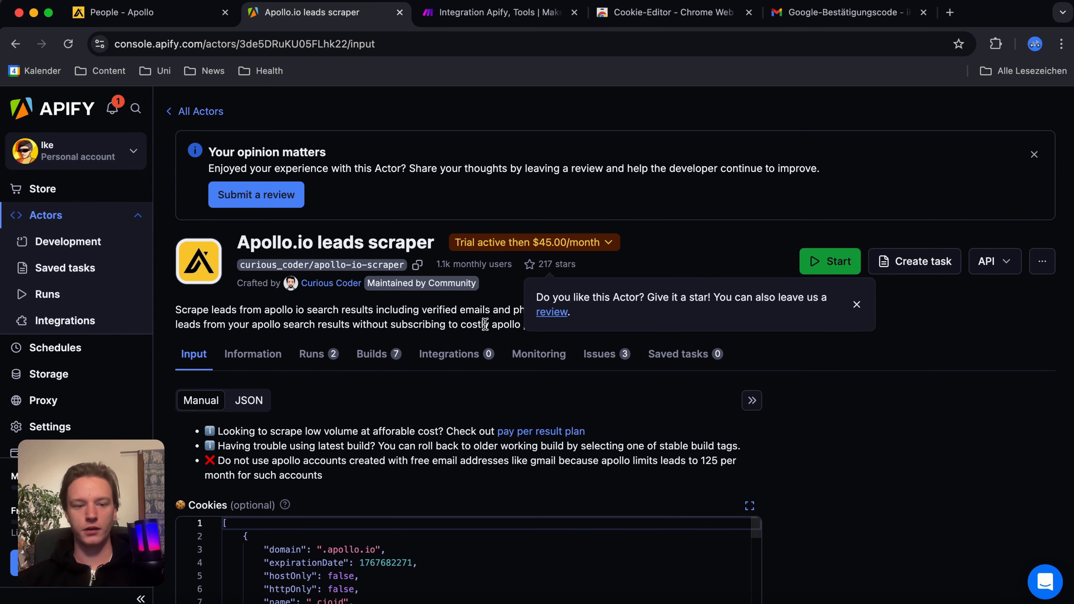
scroll(433, 377, down, 5)
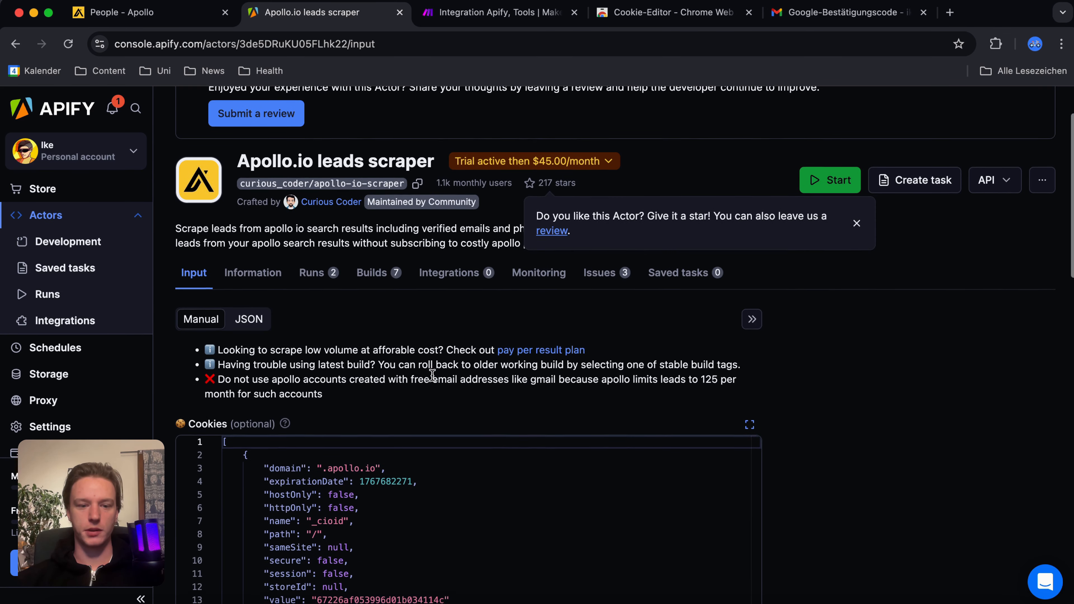
Step: Switch to Apollo's people search and export the site's cookies as JSON with the Cookie-Editor extension
click(151, 14)
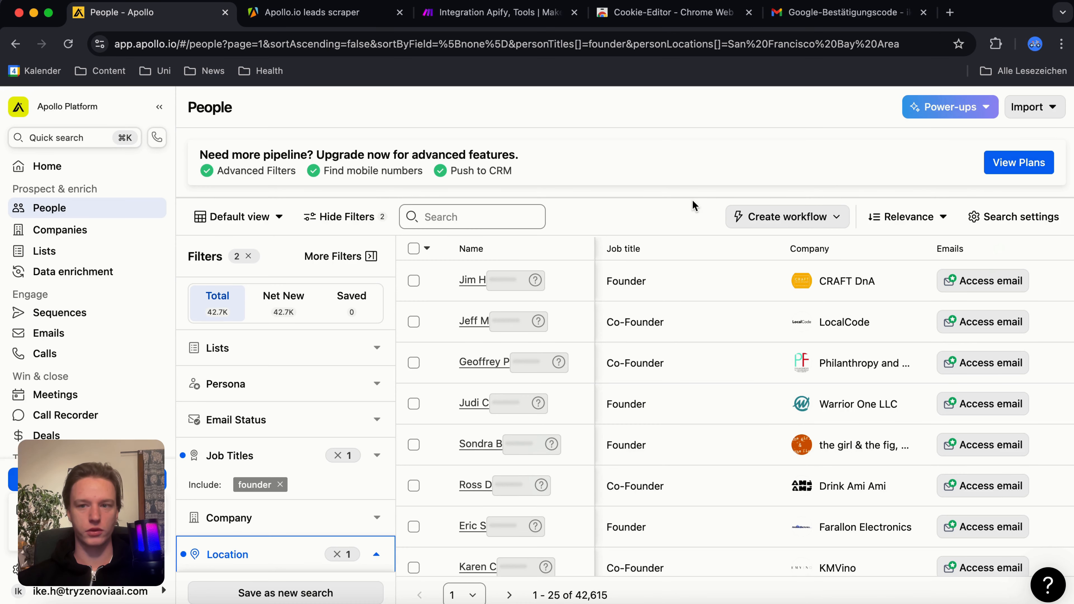
click(995, 43)
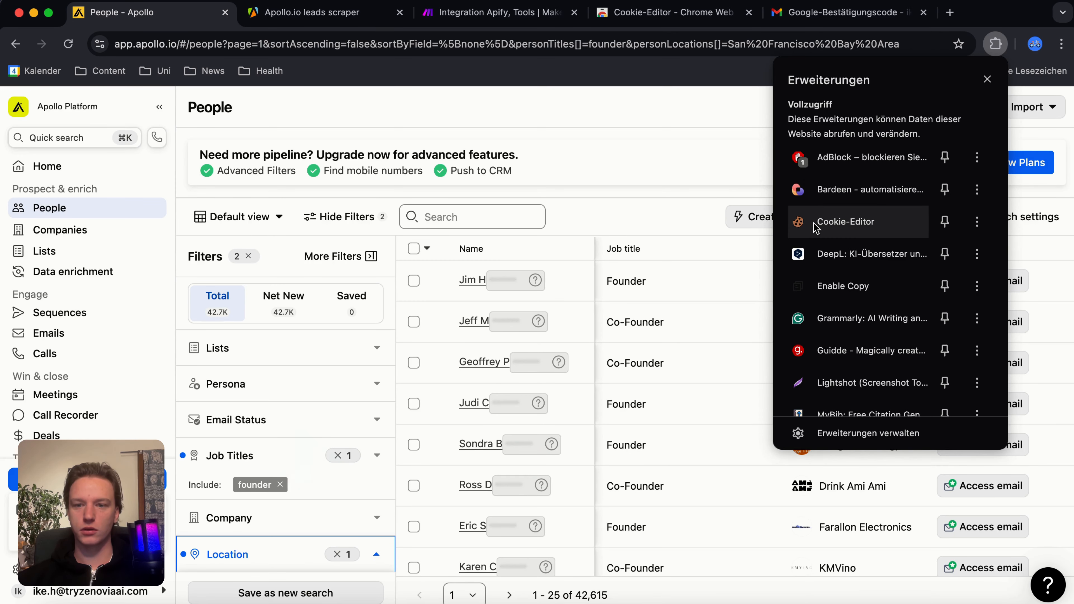
click(833, 225)
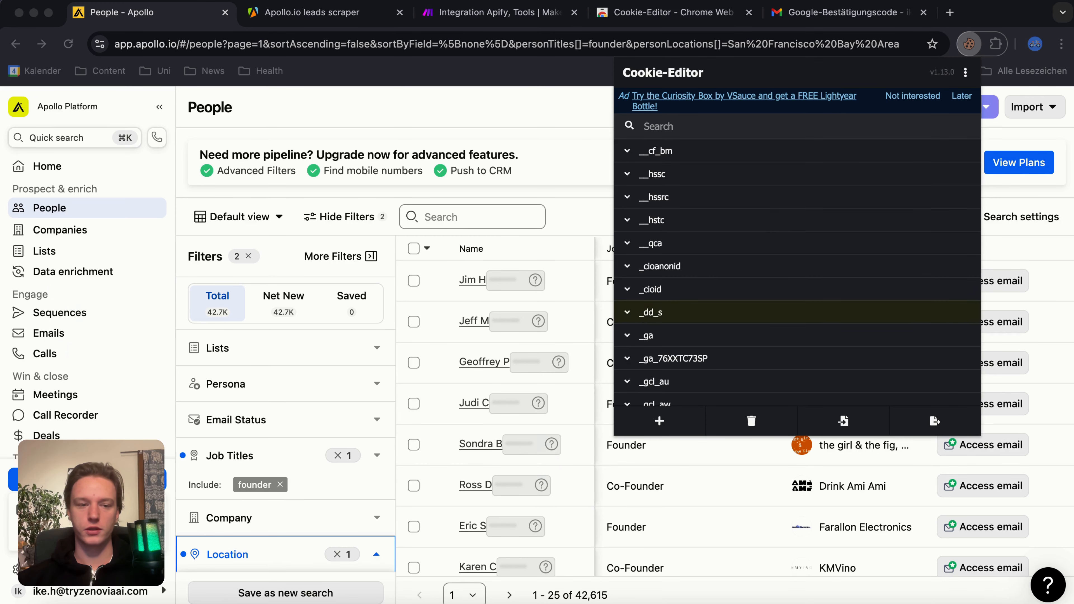
click(930, 427)
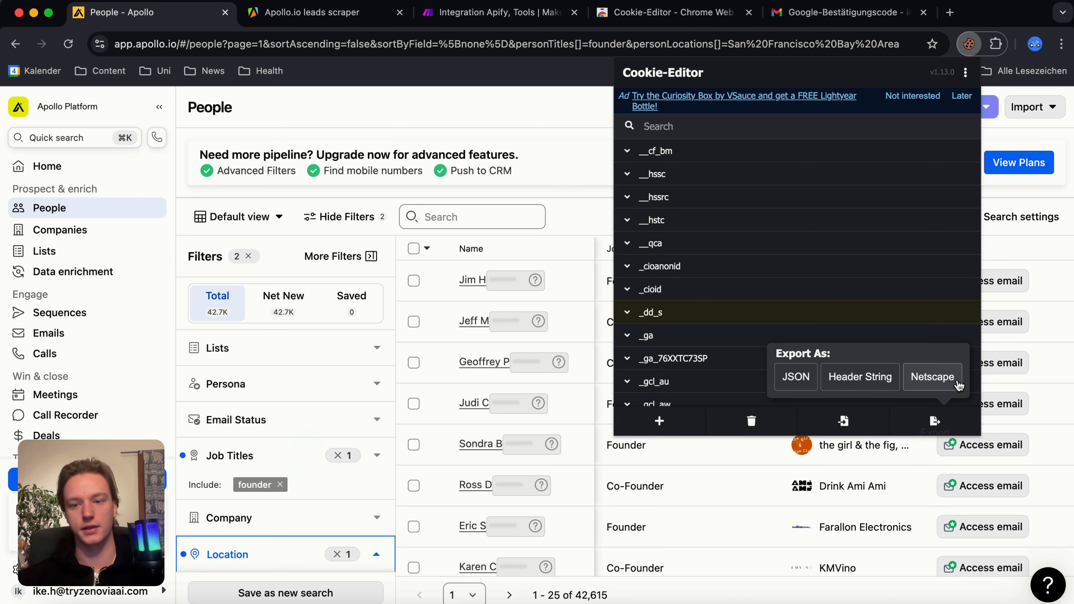
click(791, 380)
Step: Return to the Apify leads scraper and replace the contents of its Cookies field with the exported cookie JSON
click(273, 17)
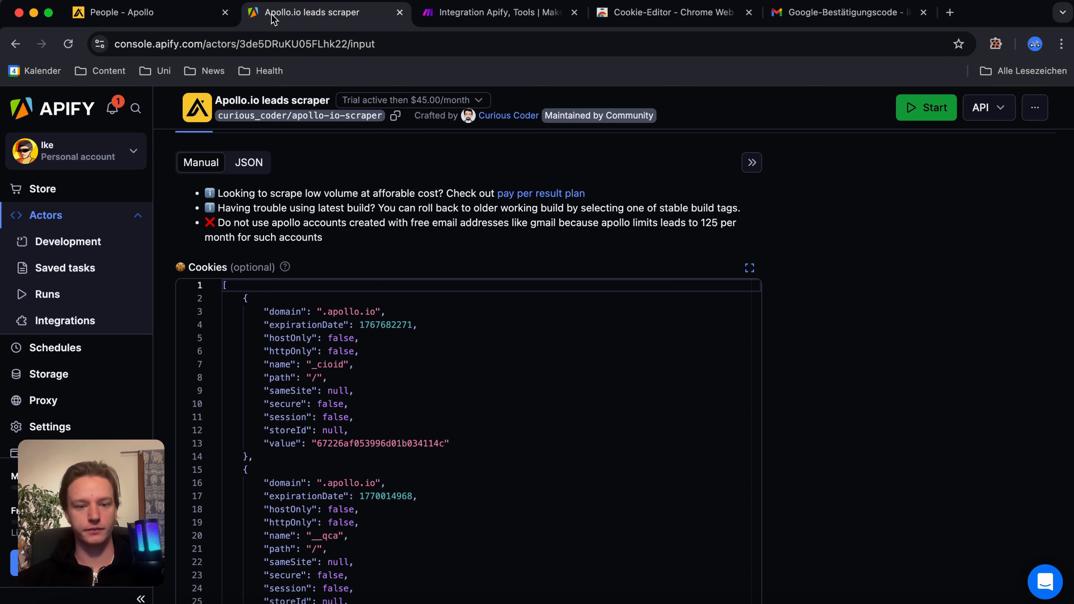
scroll(415, 370, down, 20)
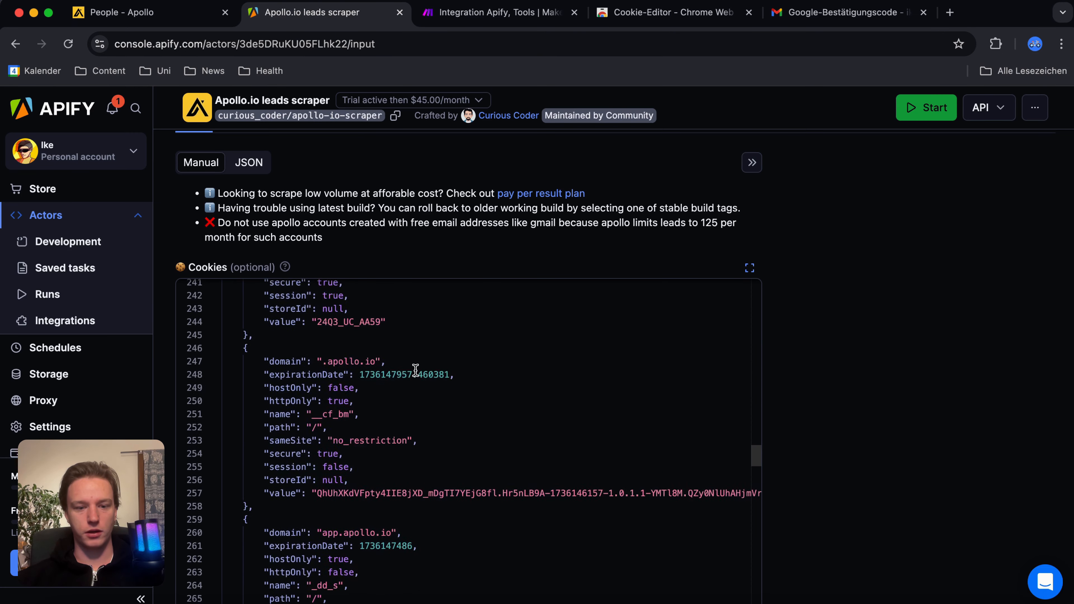
scroll(415, 370, down, 5)
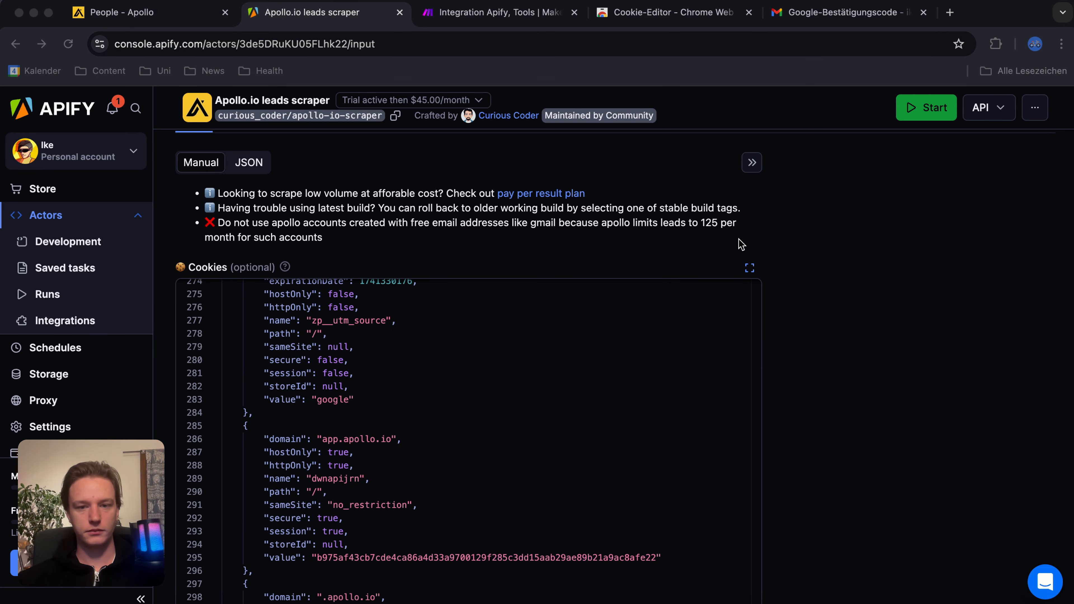
scroll(523, 424, down, 20)
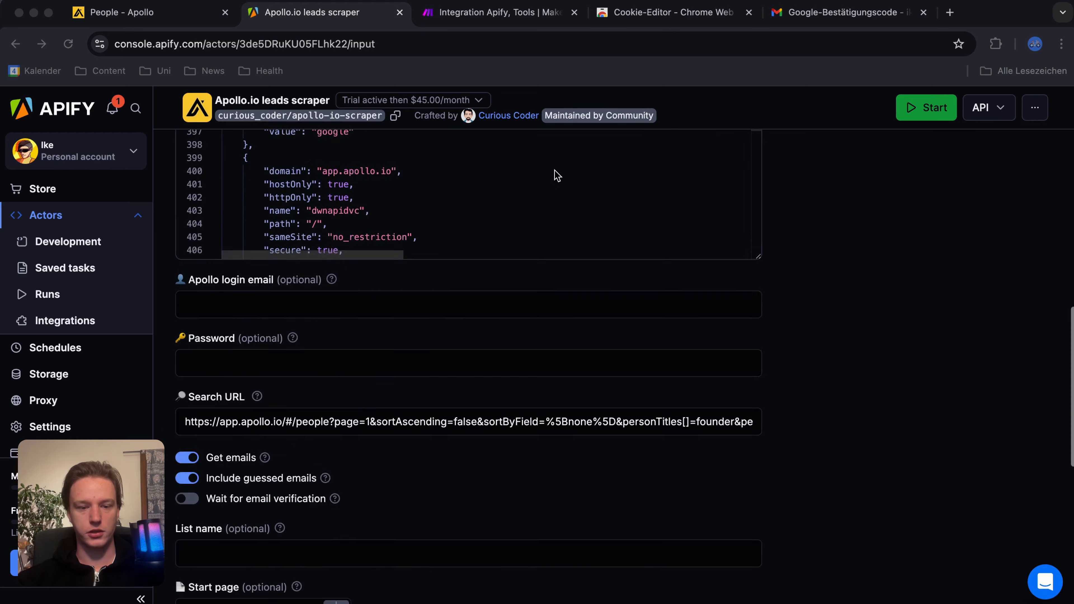
scroll(512, 256, up, 20)
scroll(511, 256, down, 20)
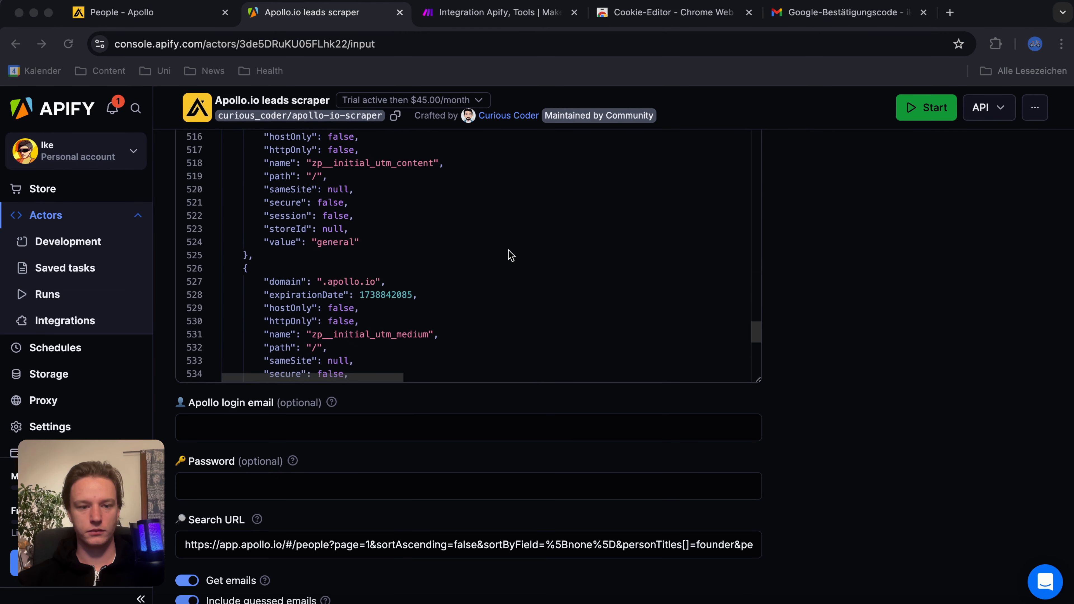
drag(248, 354, 242, 487)
scroll(259, 121, up, 13)
scroll(259, 121, down, 1)
scroll(258, 122, down, 1)
key(BackSpace)
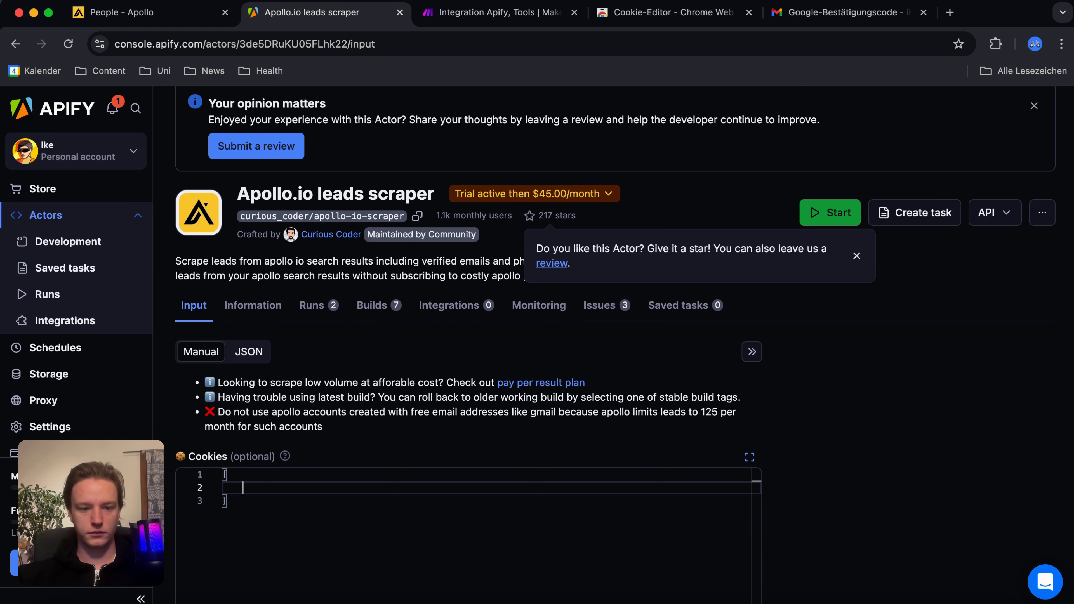
key(super+v)
Step: Replace the scraper's Search URL with the address of the Apollo people search for founders in the San Francisco Bay Area
scroll(447, 395, down, 3)
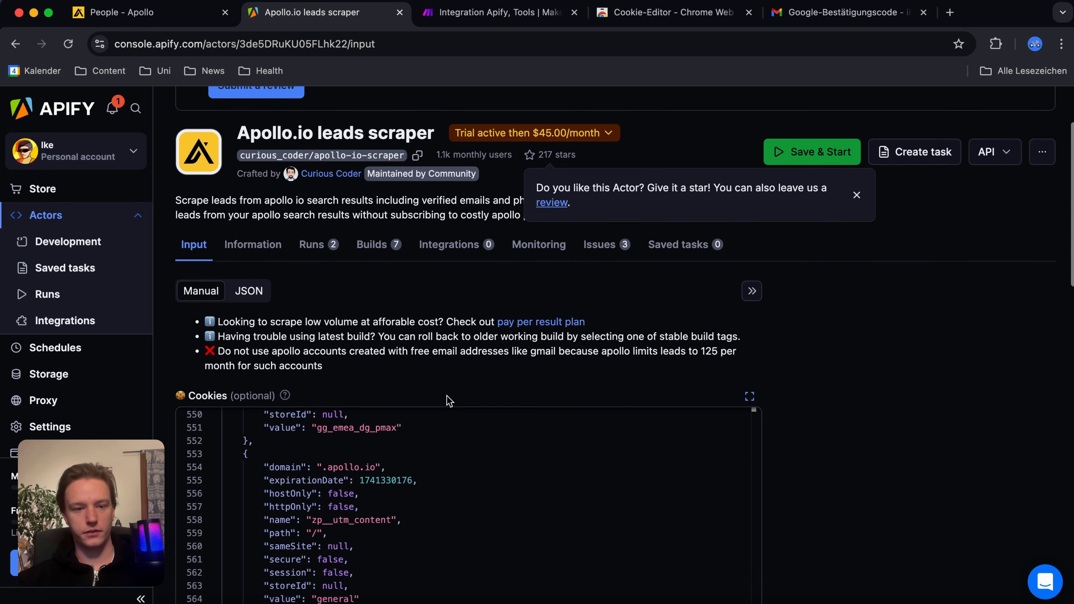
scroll(827, 362, down, 10)
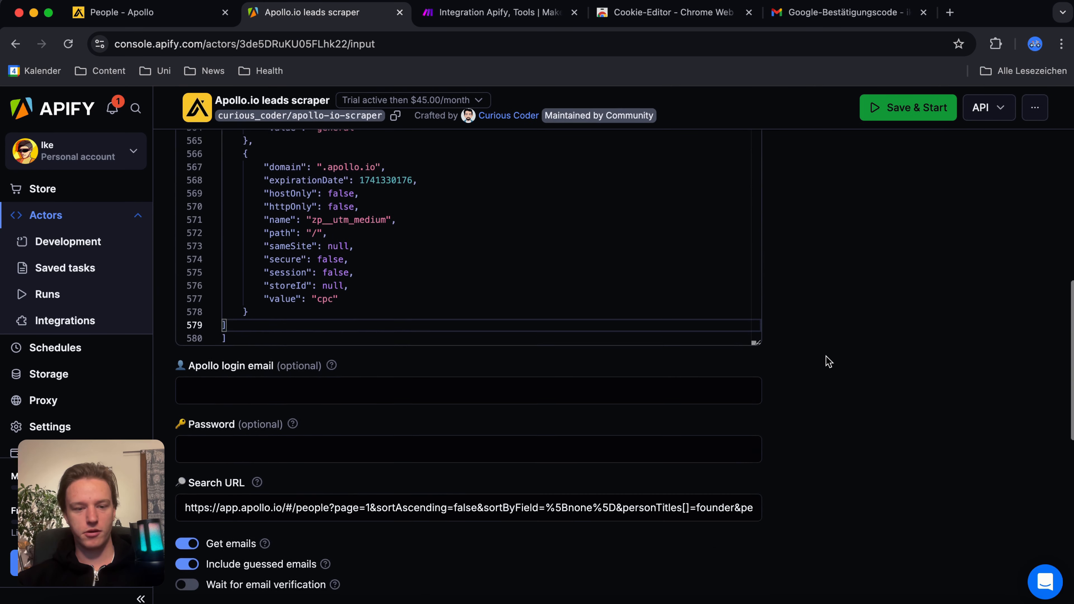
click(240, 455)
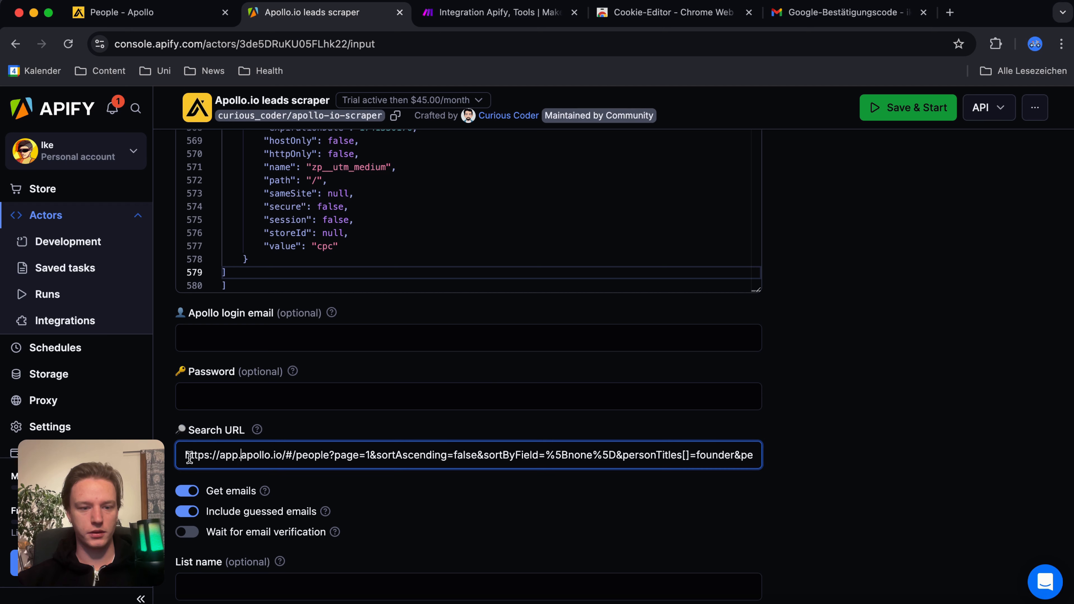
drag(181, 455, 771, 470)
key(BackSpace)
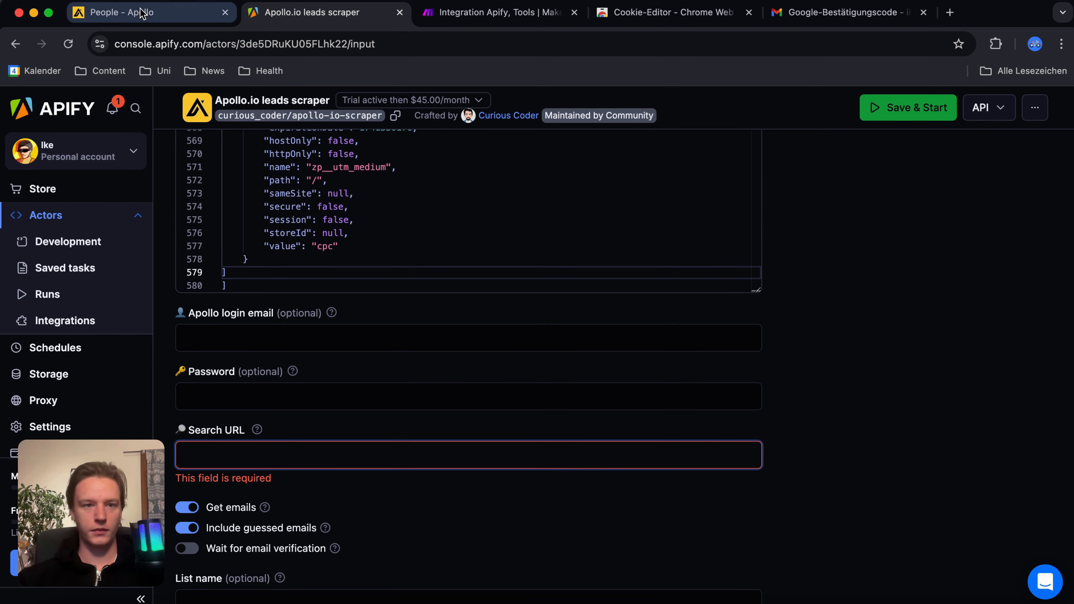
click(140, 14)
click(303, 47)
key(cmd+c)
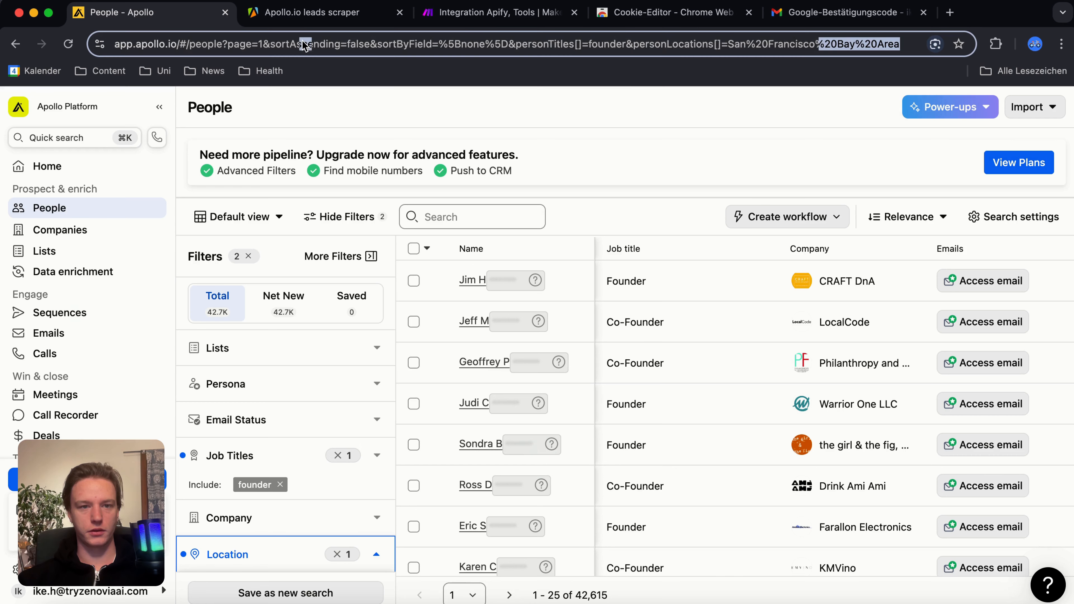
click(312, 21)
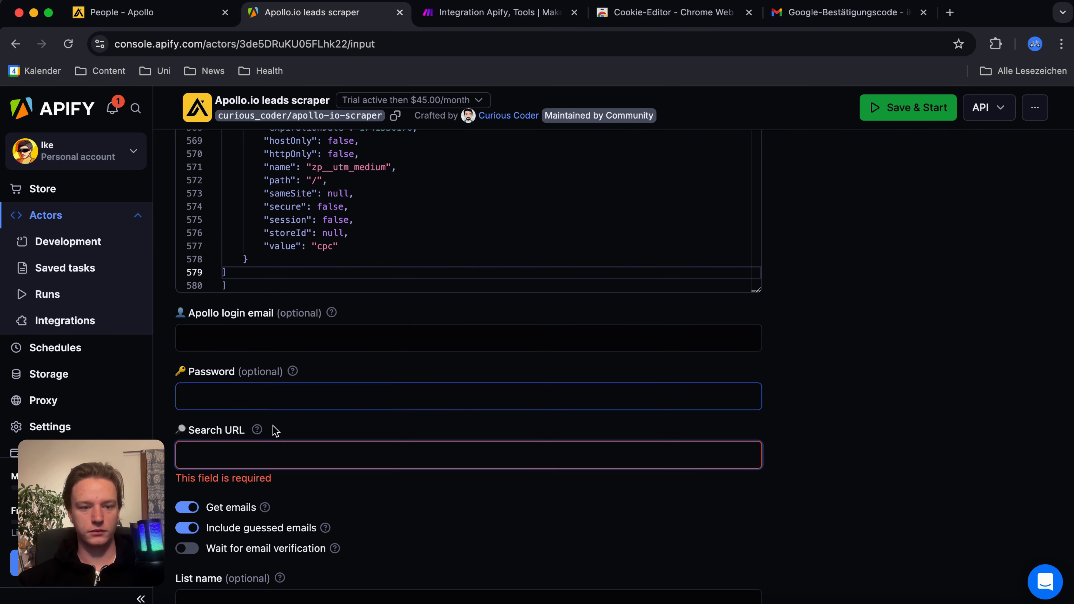
click(265, 450)
key(cmd+v)
Step: Set the total number of records required to 10 and save the scraper's input settings
scroll(351, 509, down, 2)
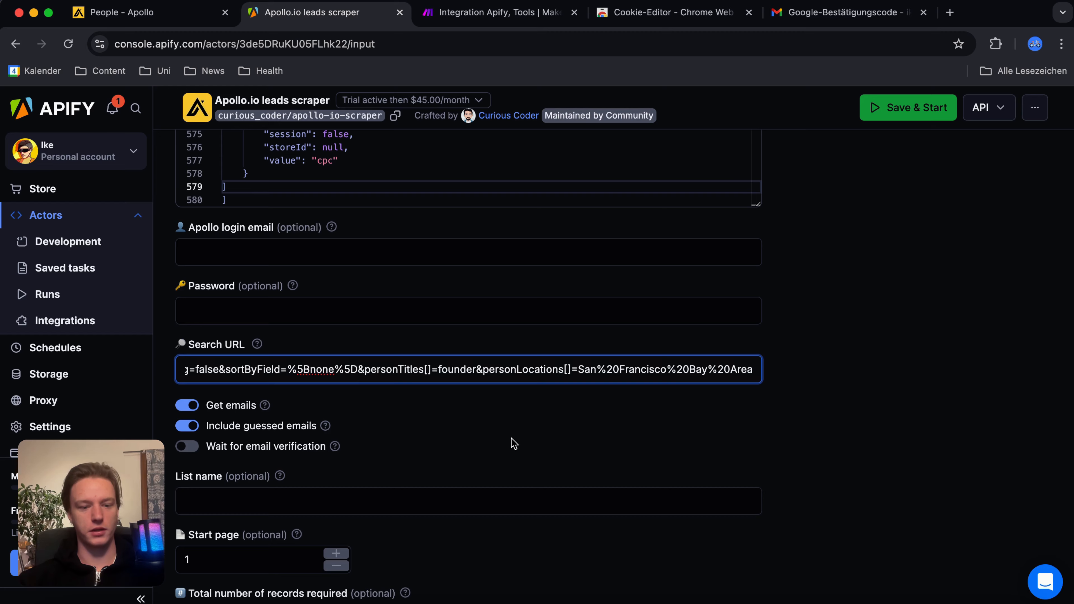
scroll(513, 444, down, 6)
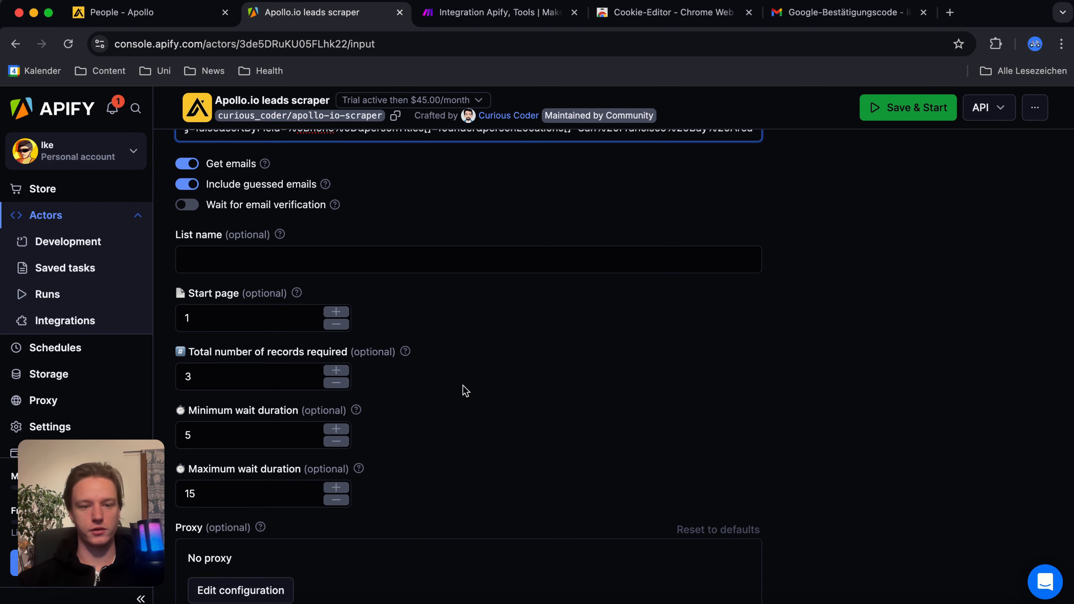
scroll(462, 388, down, 1)
click(209, 354)
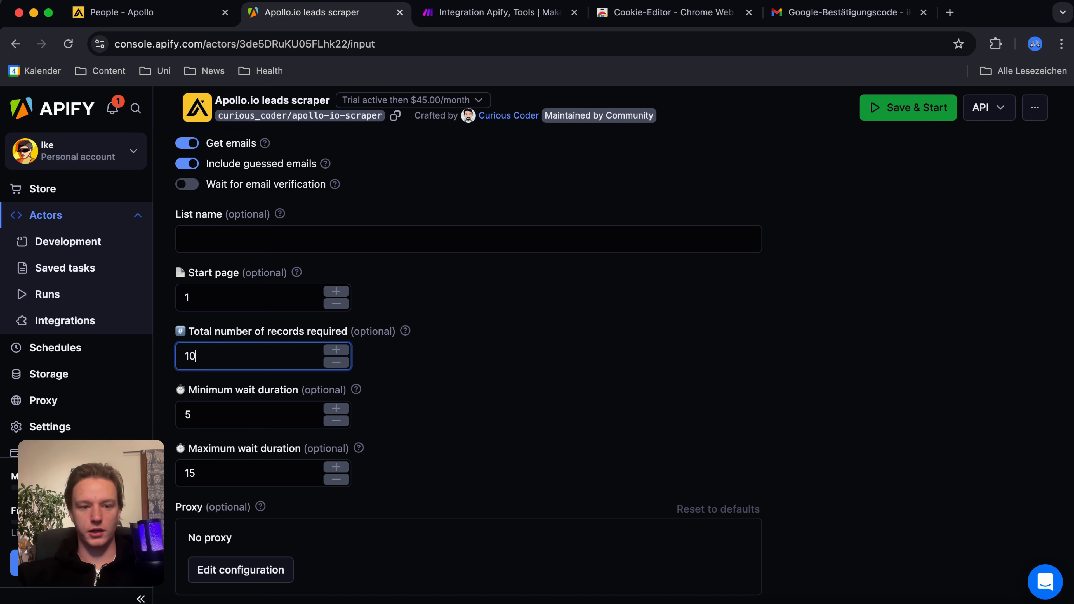
click(581, 391)
scroll(577, 388, down, 4)
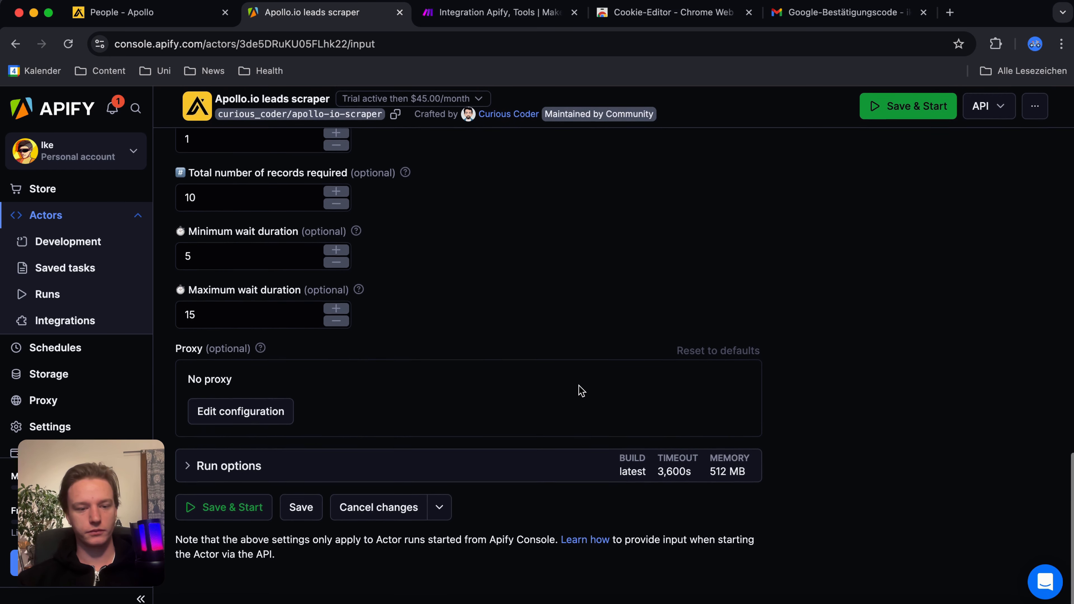
click(300, 508)
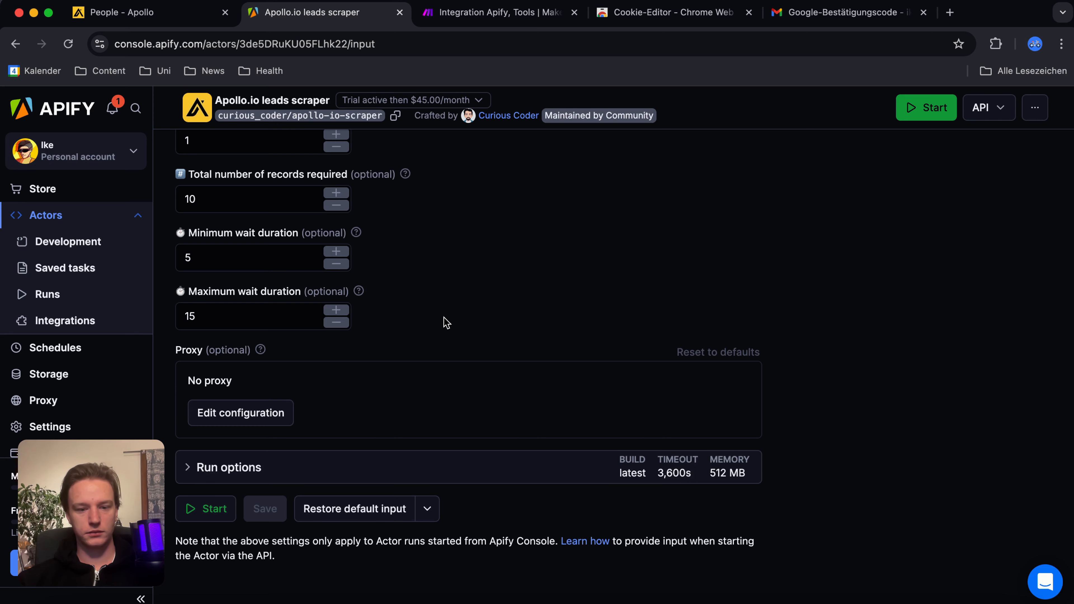
Step: Switch to the Make scenario and add Apify's Run an Actor as its first module
scroll(446, 322, up, 1)
scroll(446, 323, up, 1)
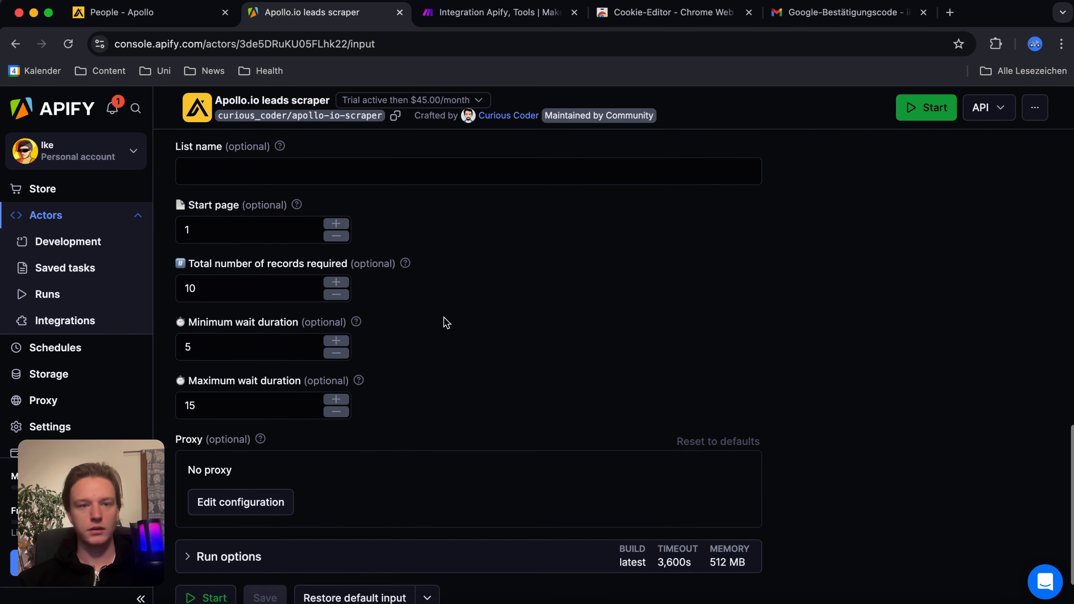
click(511, 21)
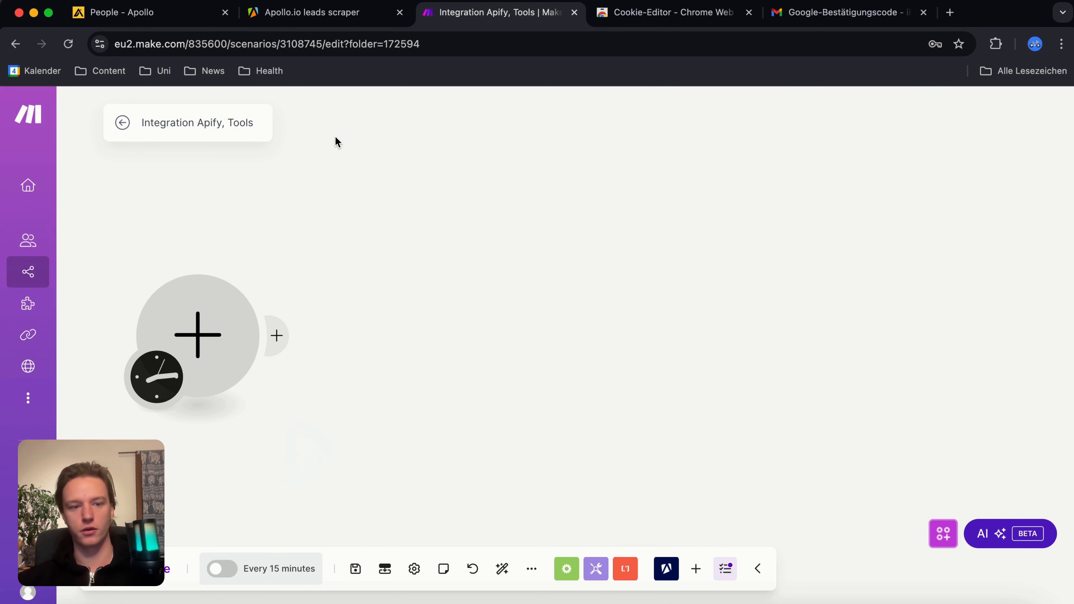
click(197, 352)
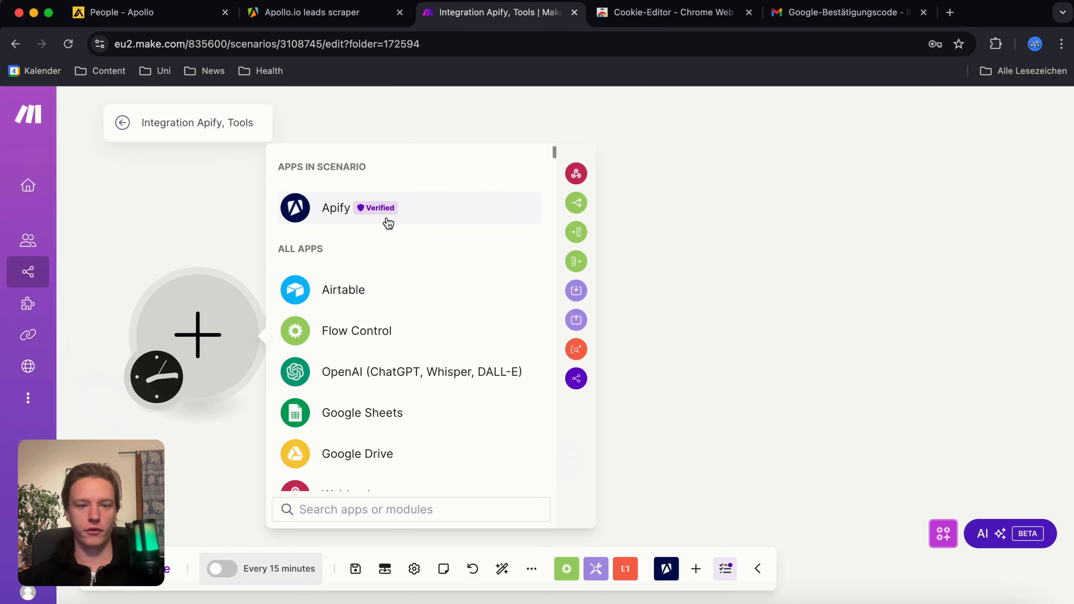
click(400, 217)
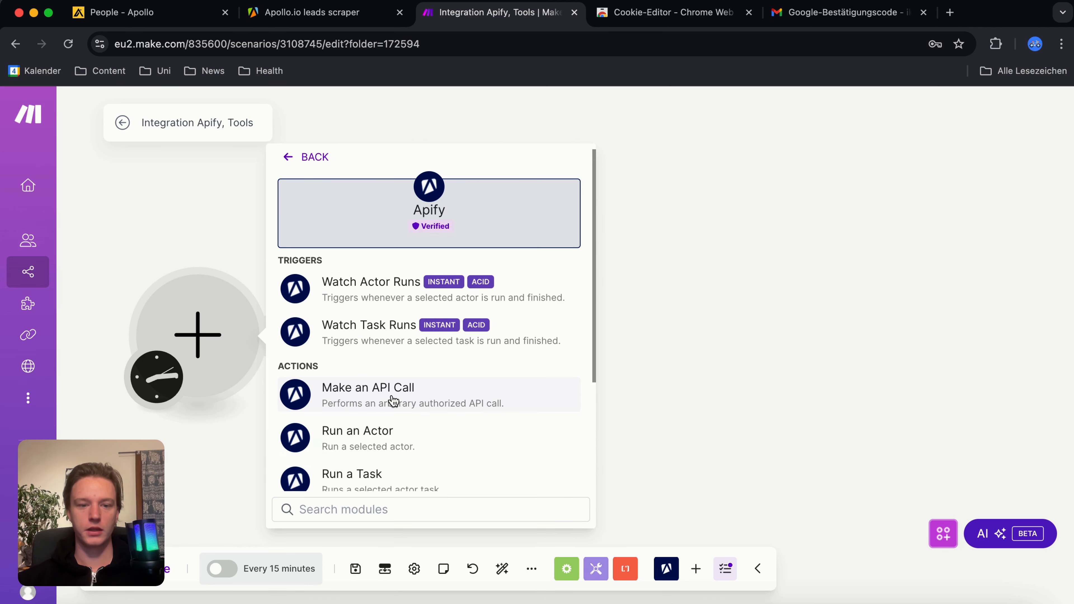
scroll(396, 400, down, 1)
click(362, 401)
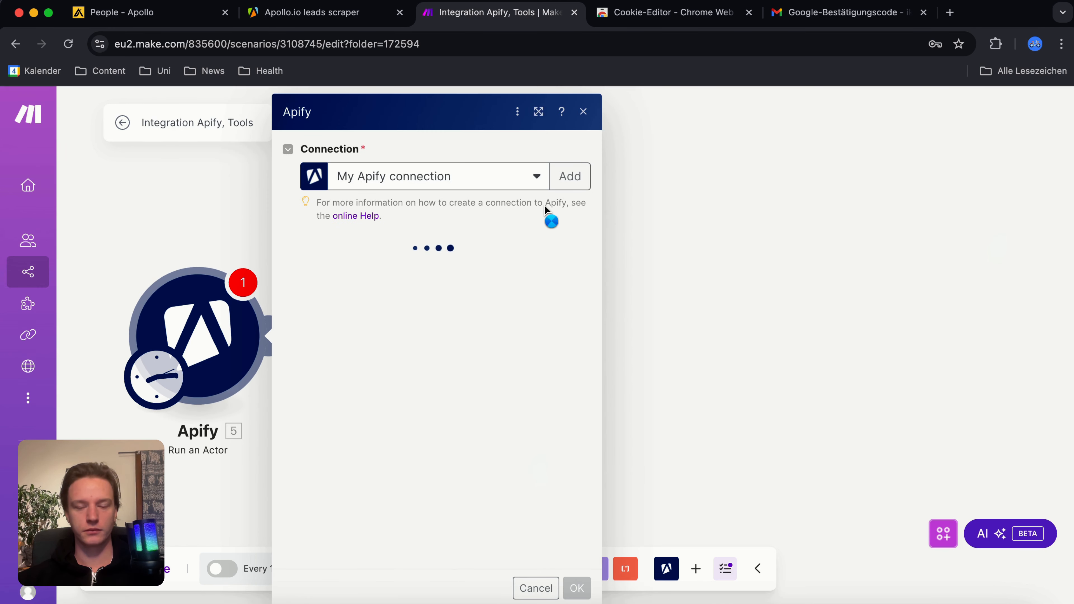
Step: Start adding a new Apify connection and copy the personal API token from Apify's API & Integrations settings, opened in a separate browser tab
click(581, 176)
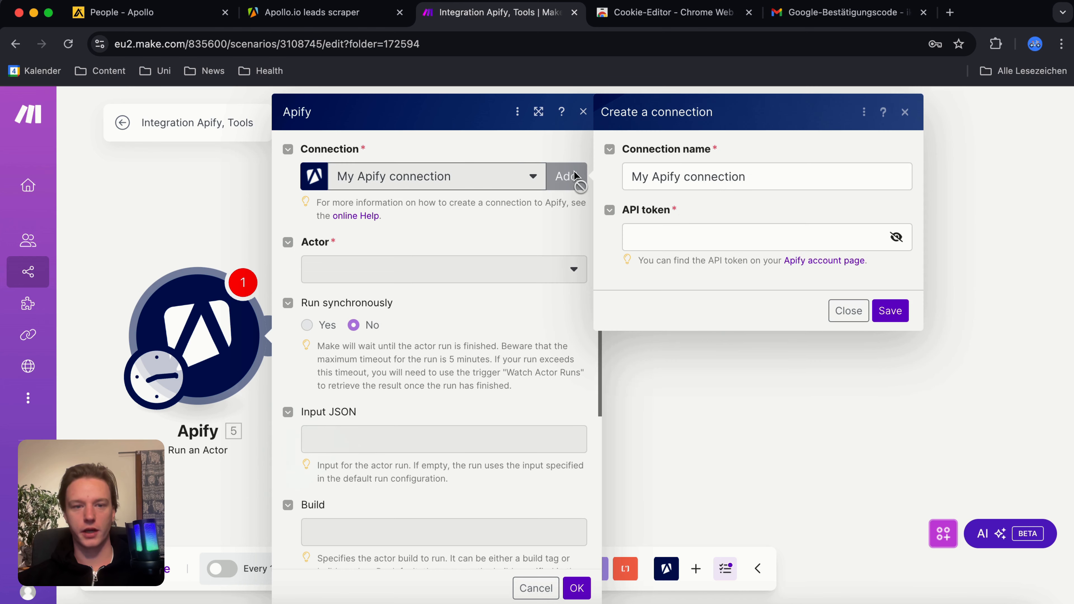
click(321, 17)
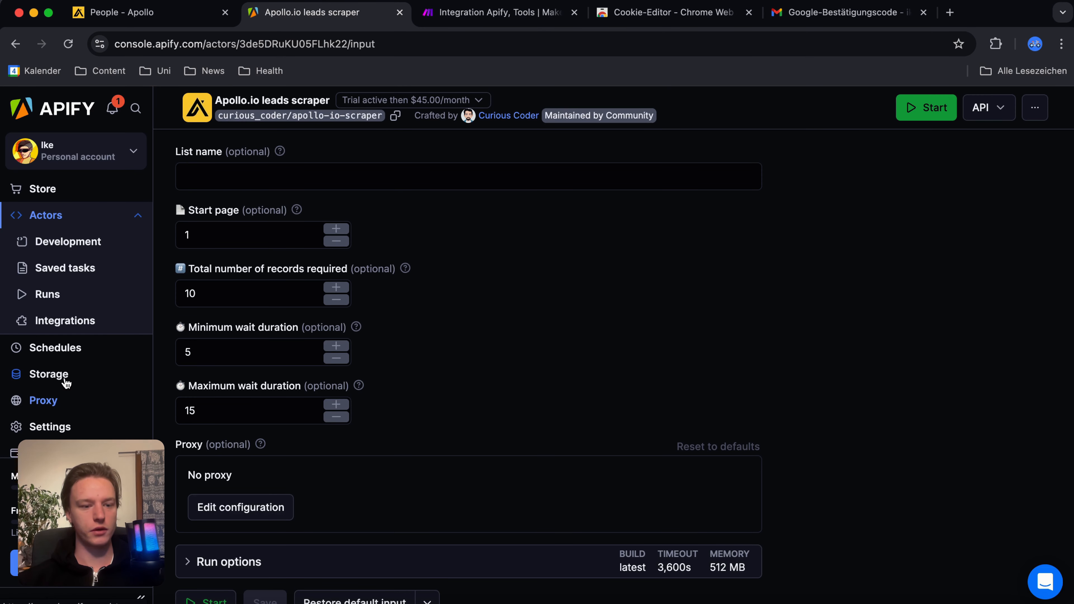
double_click(50, 427)
right_click(50, 427)
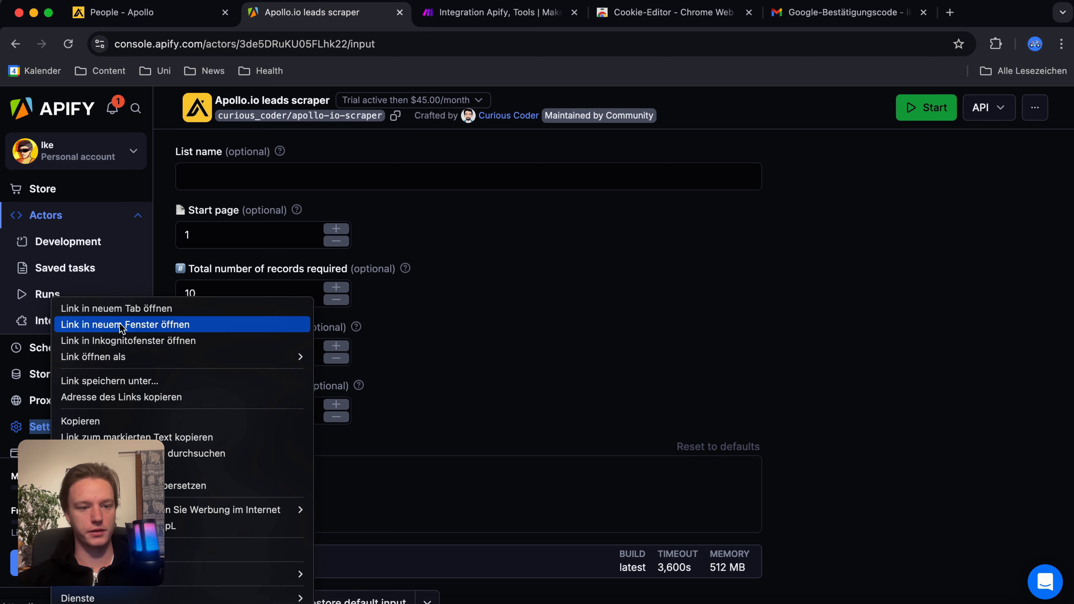
click(110, 307)
click(429, 12)
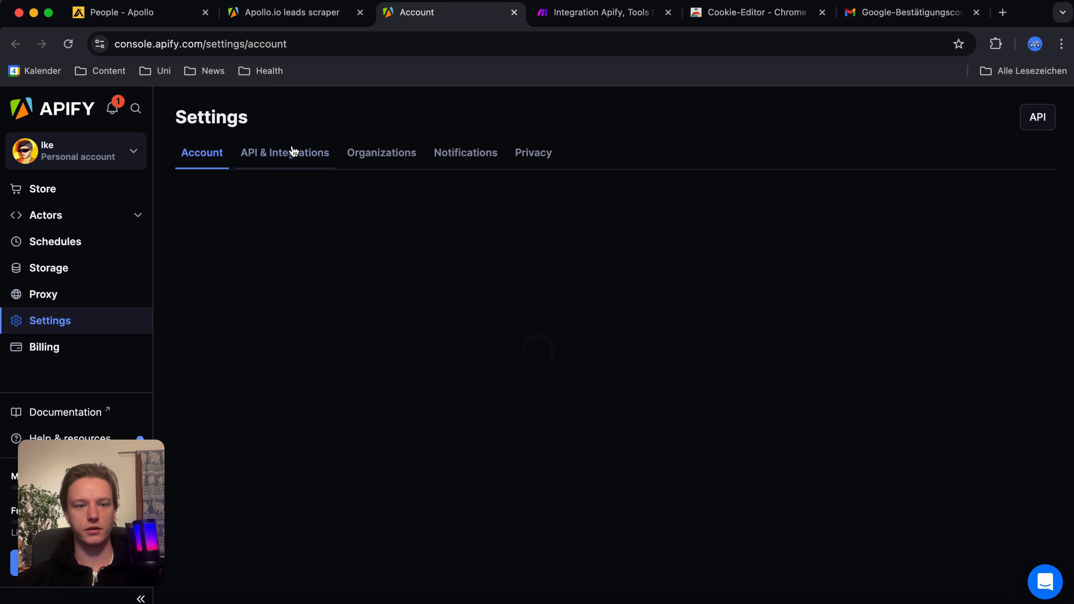
click(291, 153)
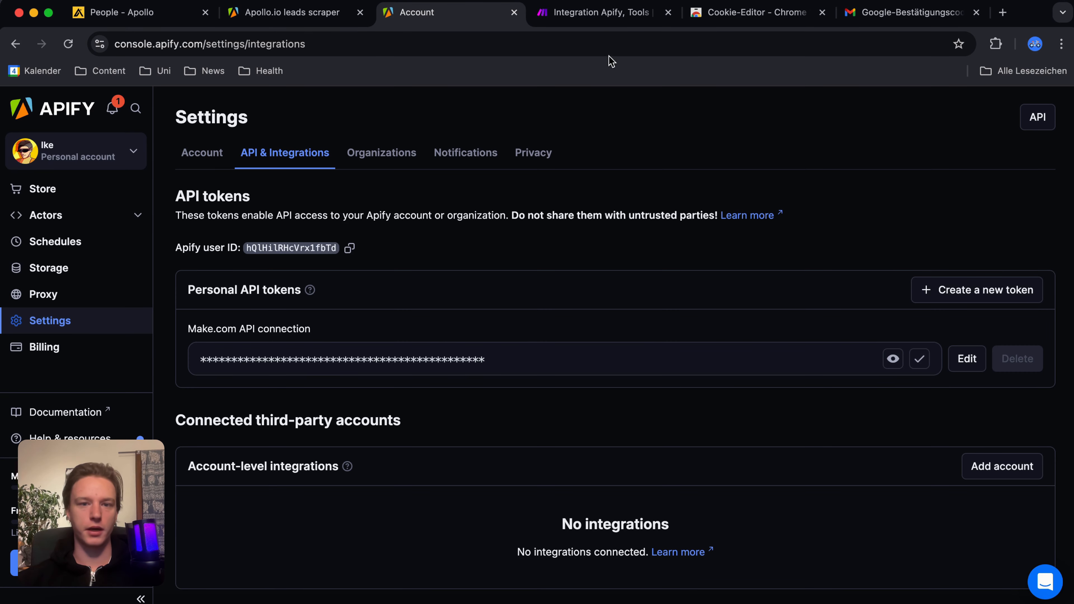
Step: Return to Make, save the Apify connection with the pasted API token, and choose Apollo.io leads scraper as the actor
click(592, 12)
key(super+v)
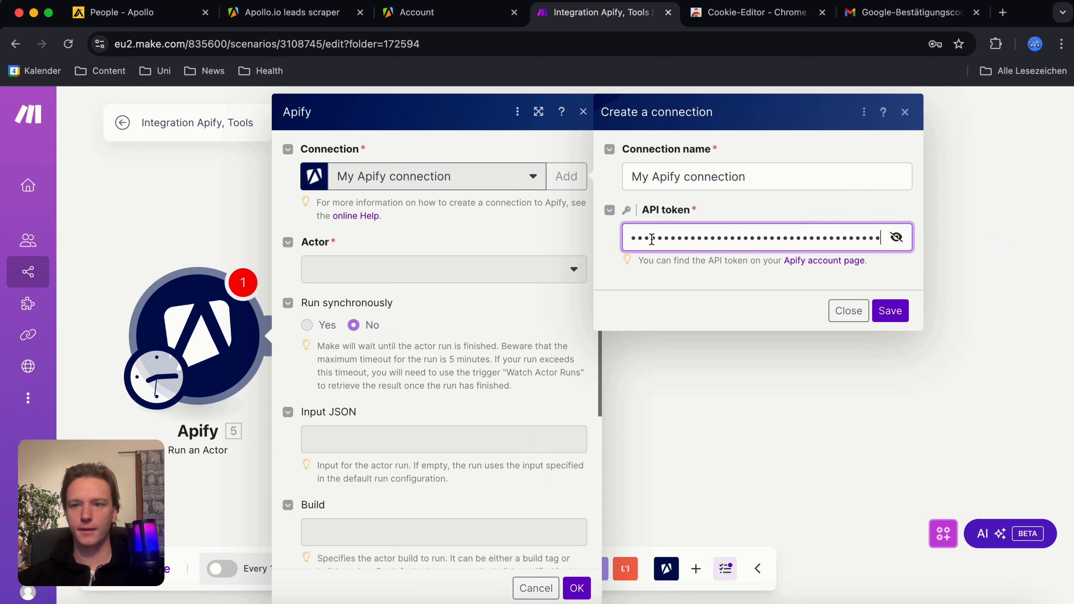
click(891, 311)
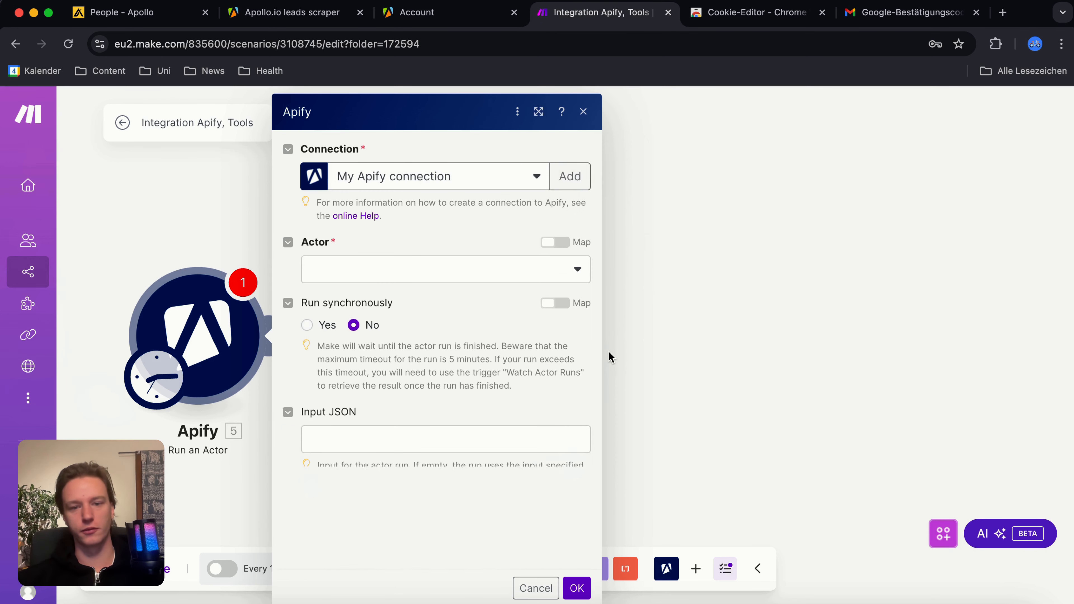
click(428, 281)
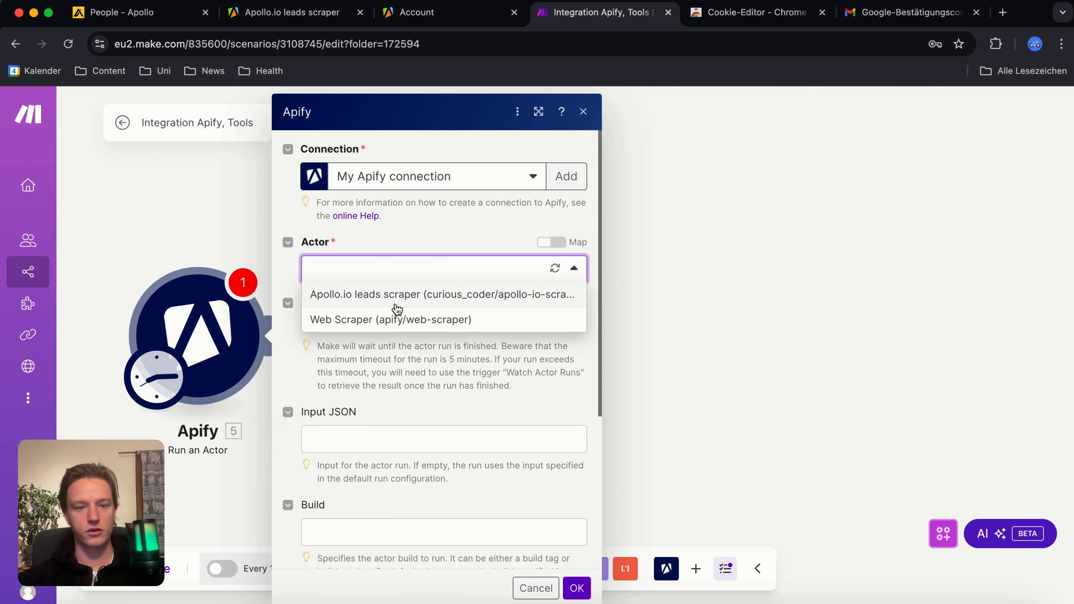
click(398, 305)
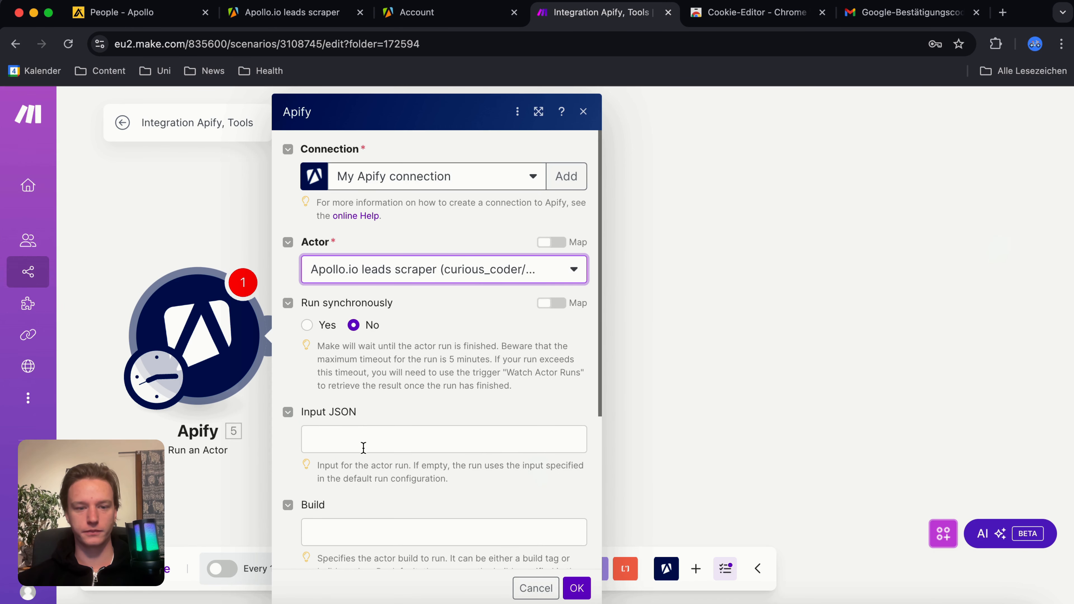
Step: Show the Apollo.io leads scraper's input as JSON in Apify and copy the complete code for the module's Input JSON field
scroll(363, 448, down, 4)
click(356, 350)
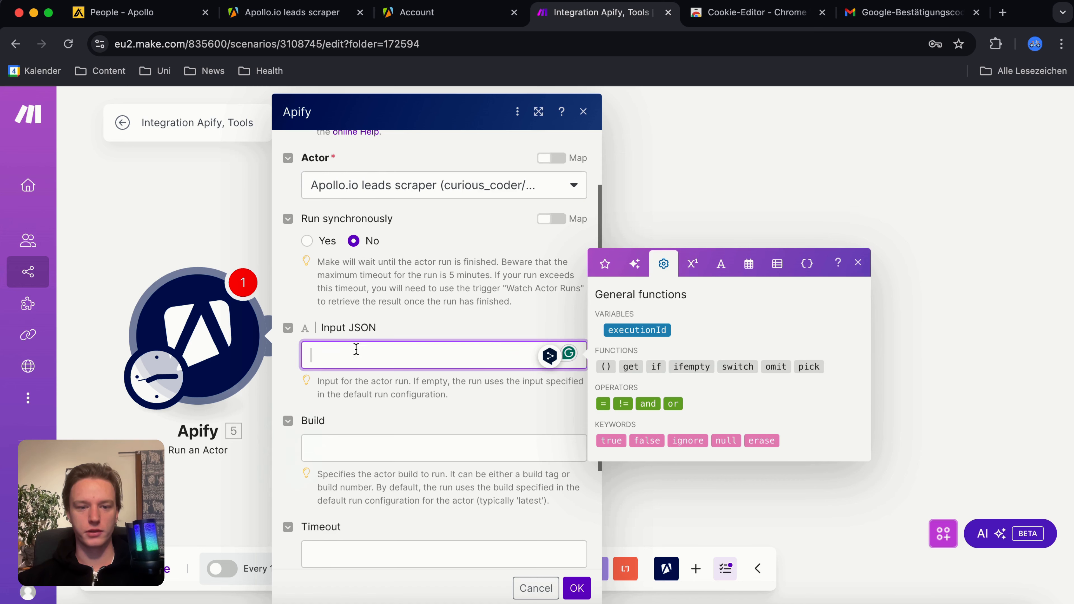
click(314, 13)
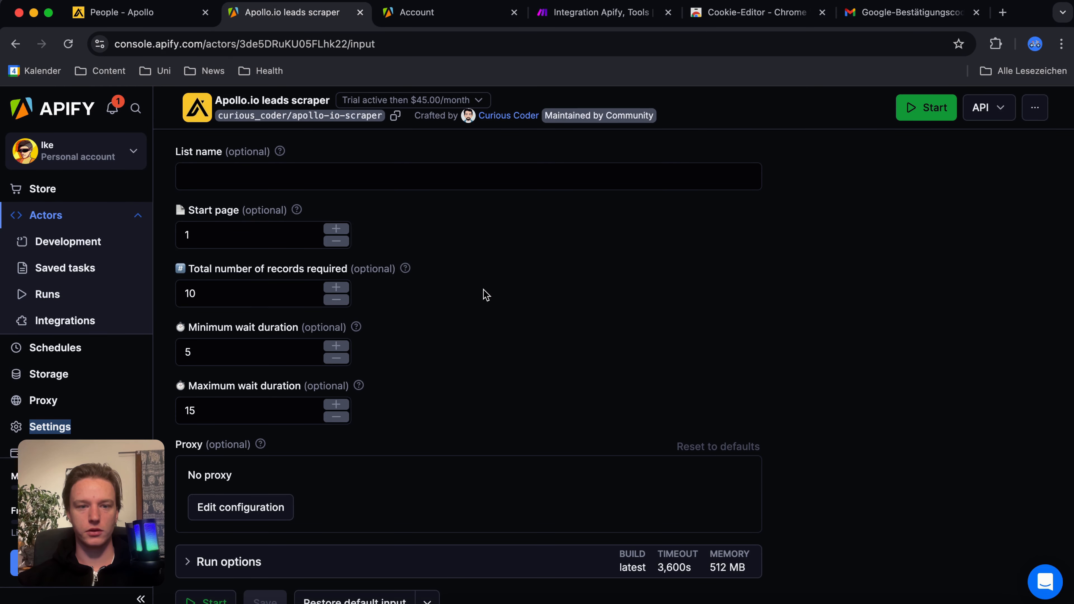
scroll(486, 295, up, 15)
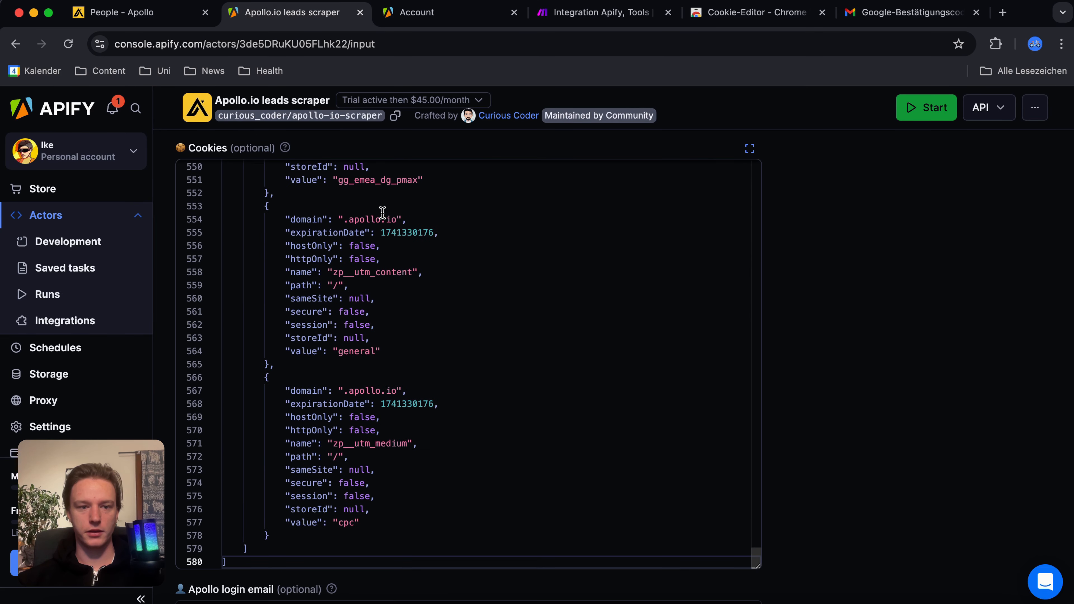
scroll(815, 403, down, 10)
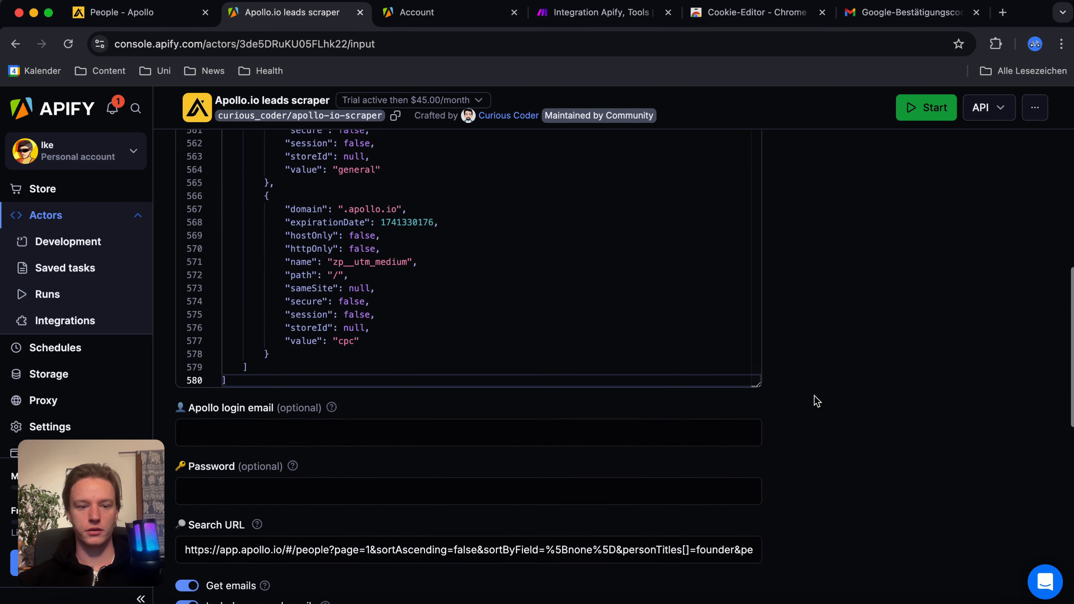
scroll(391, 492, down, 10)
scroll(389, 486, up, 20)
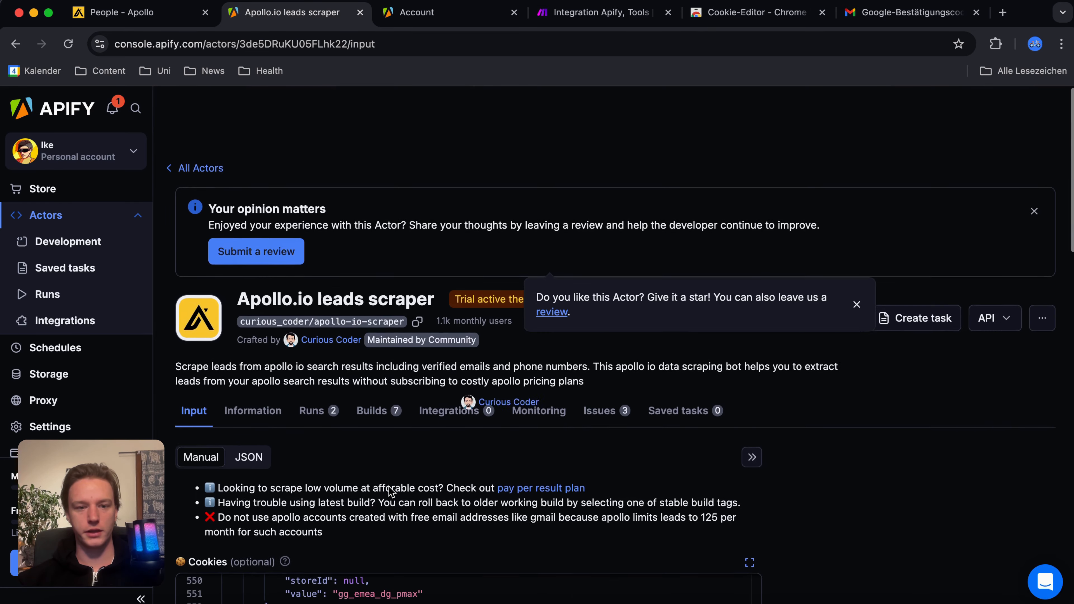
click(239, 404)
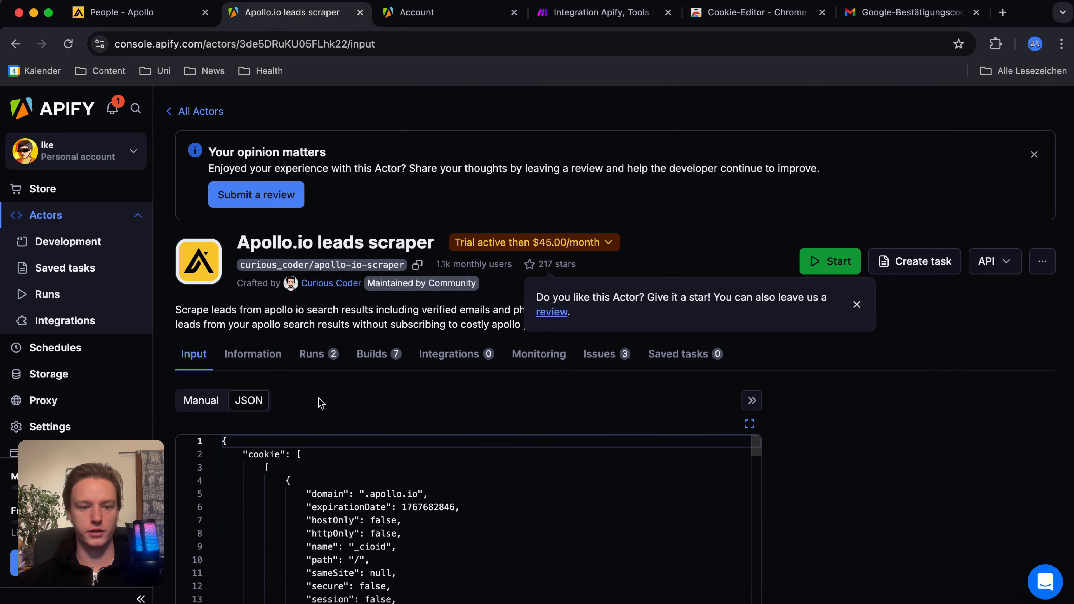
scroll(405, 410, down, 10)
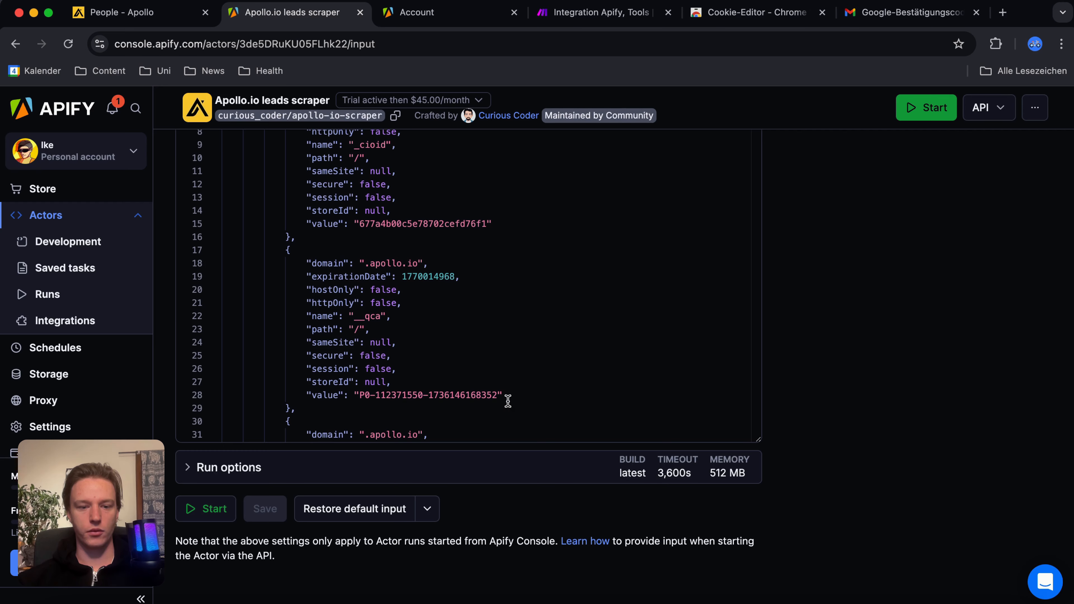
scroll(804, 342, up, 5)
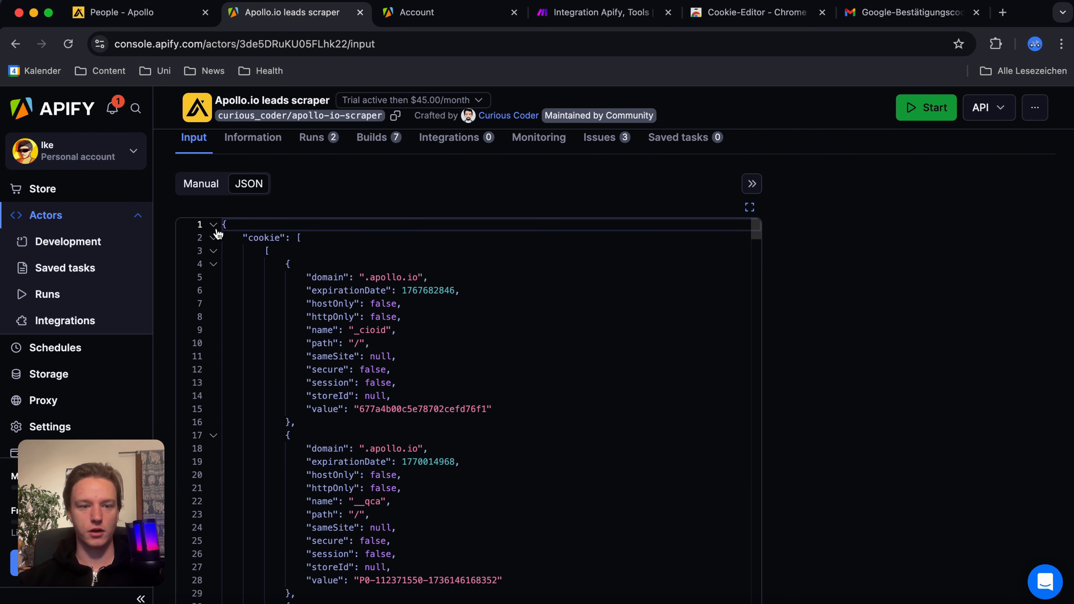
drag(223, 223, 411, 603)
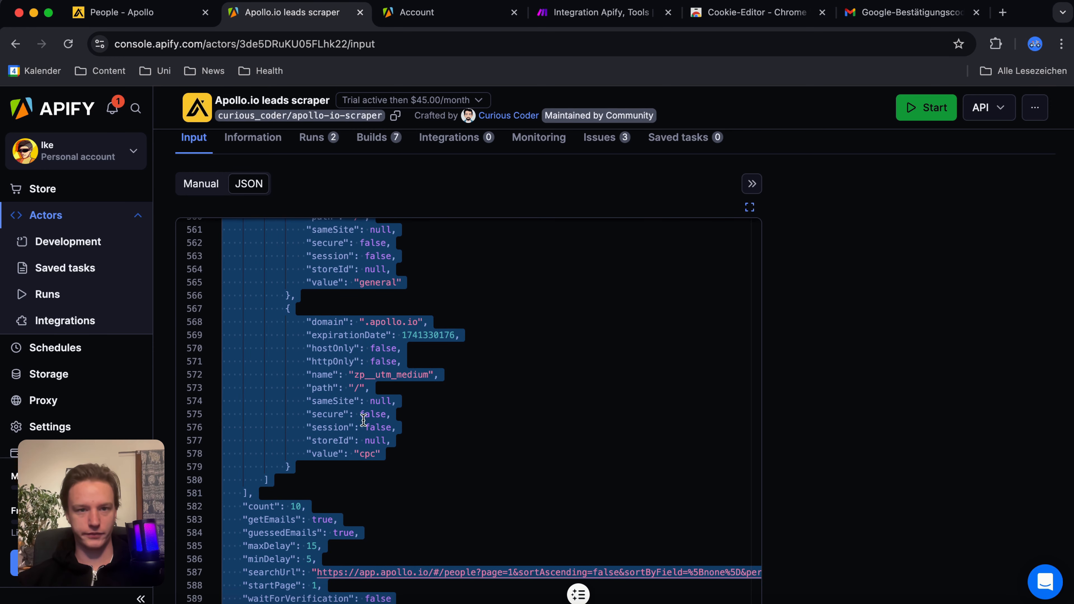
Step: Paste the scraper's JSON, including the Apollo cookies, into the Run an Actor module's Input JSON field and confirm the module settings
click(567, 16)
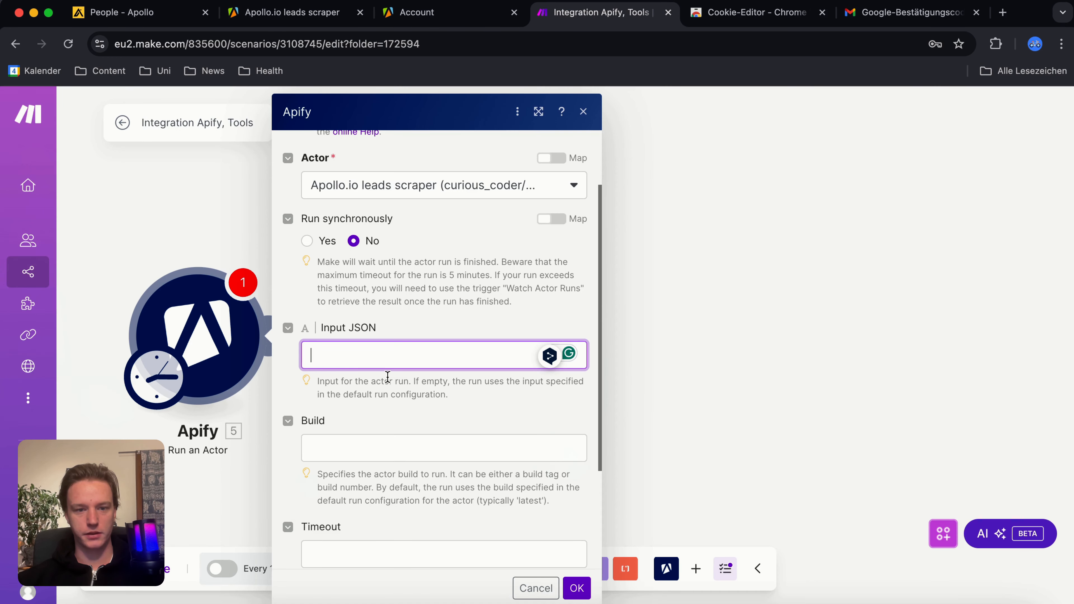
key(super+v)
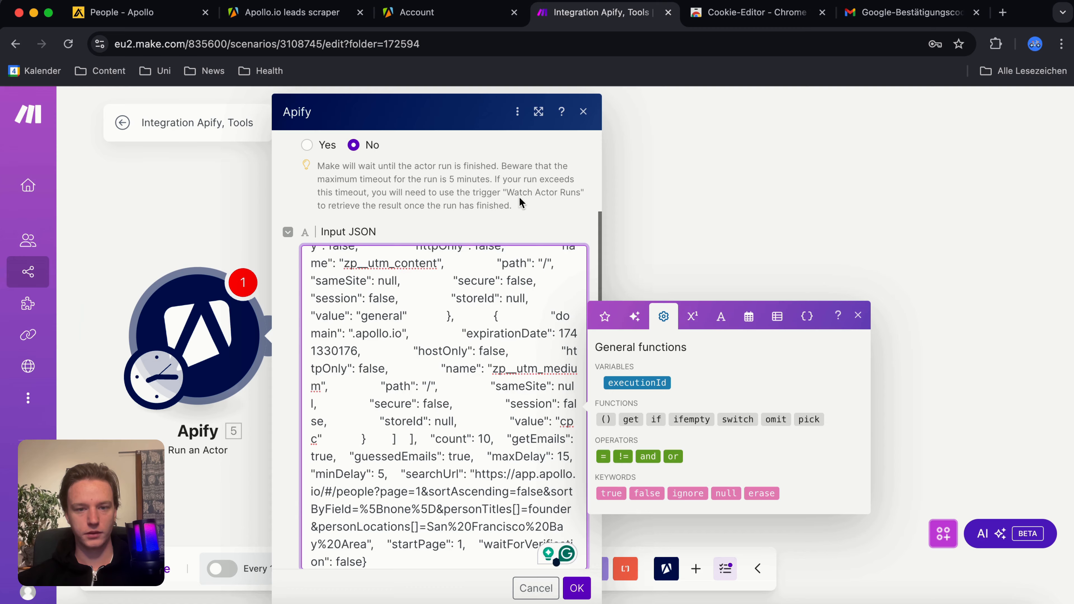
scroll(550, 508, down, 5)
click(577, 587)
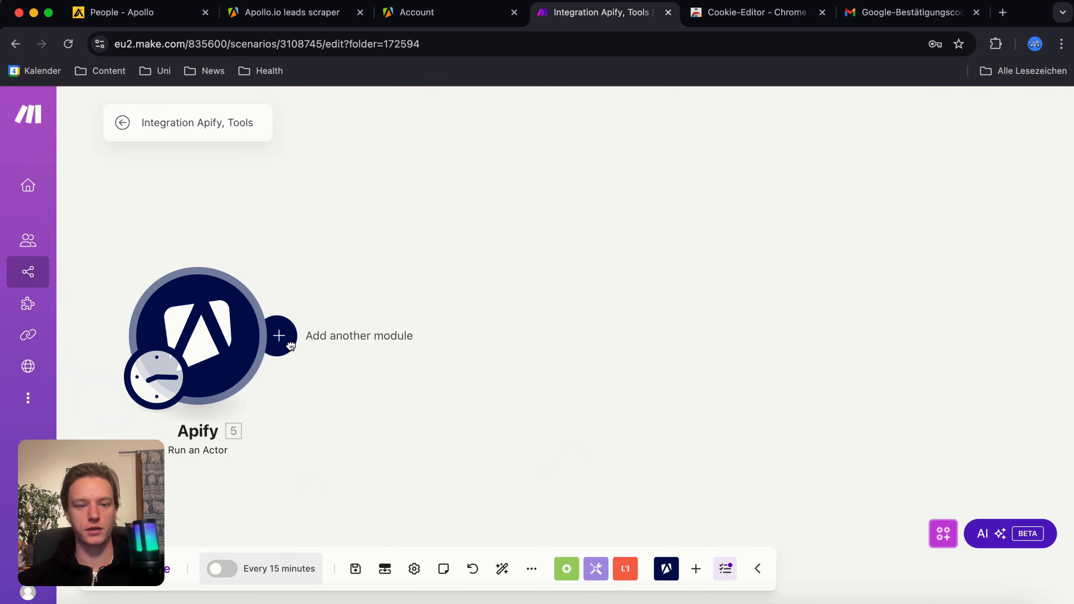
Step: Add a Tools Sleep module after the Run an Actor module with a delay of 20 seconds
click(290, 346)
text(sle)
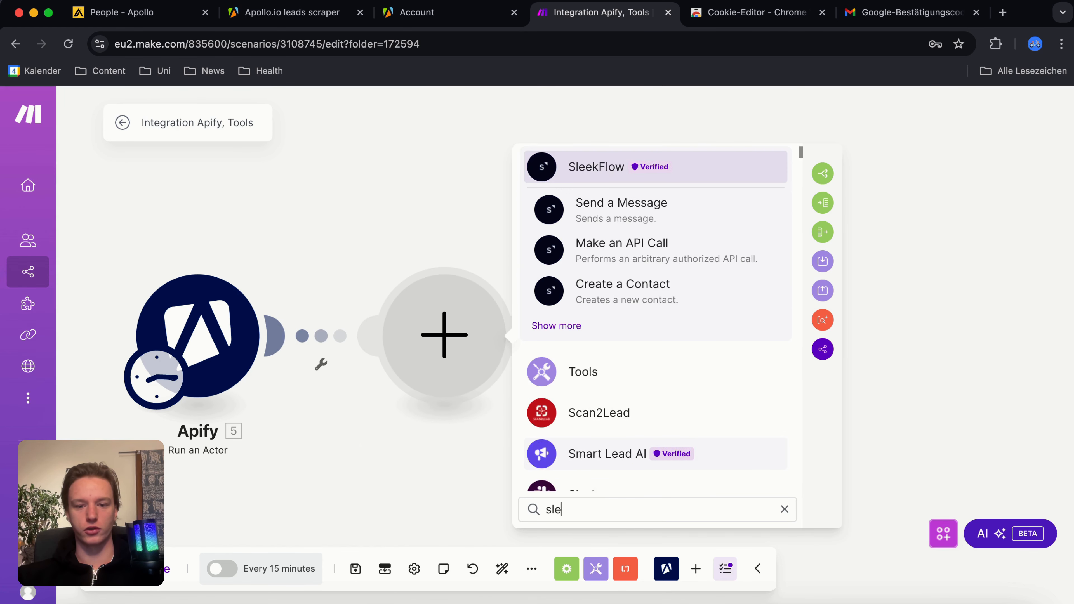
text(ep)
click(584, 207)
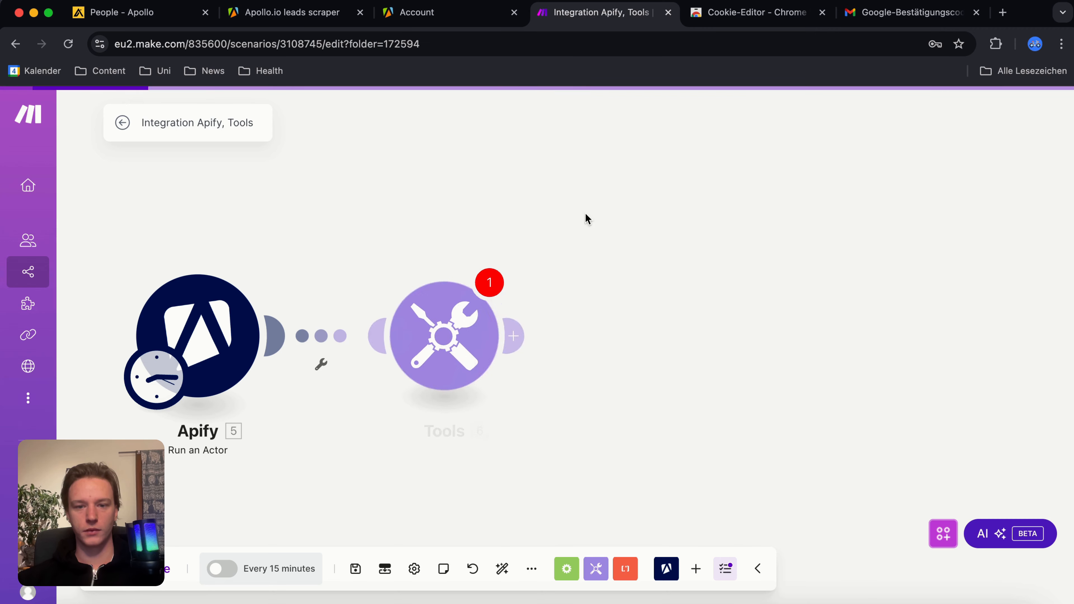
click(591, 326)
text(0)
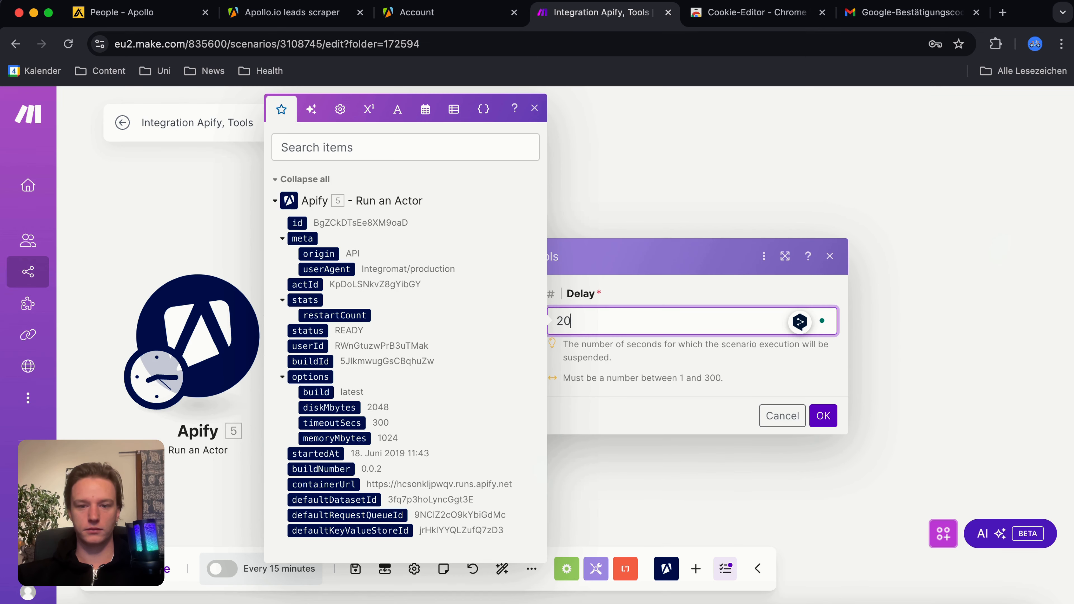
click(823, 415)
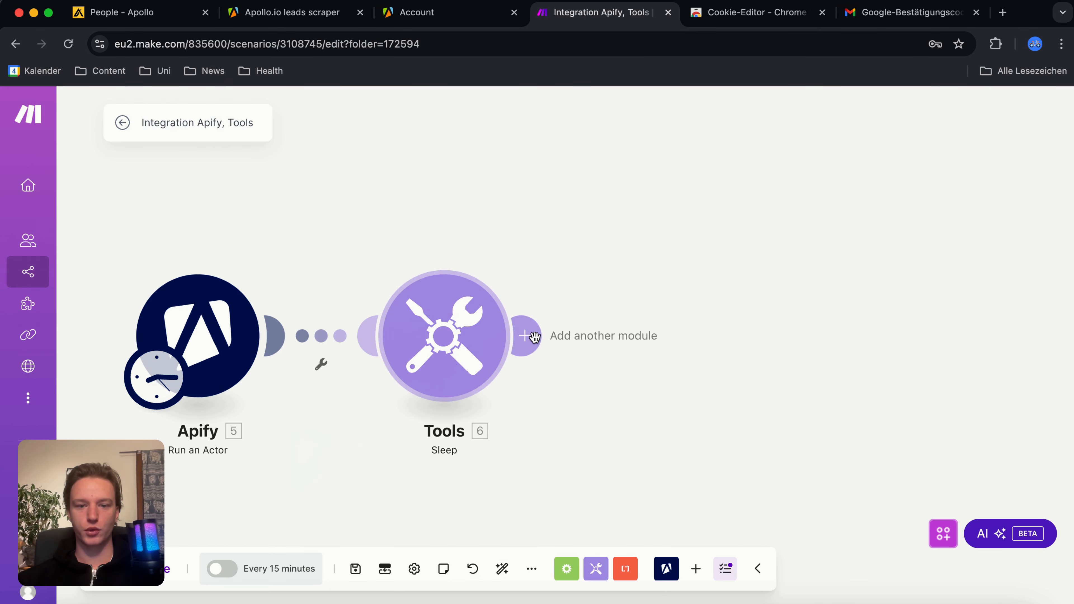
Step: Add Apify's Get Dataset Items module after the Sleep module
click(526, 335)
click(809, 208)
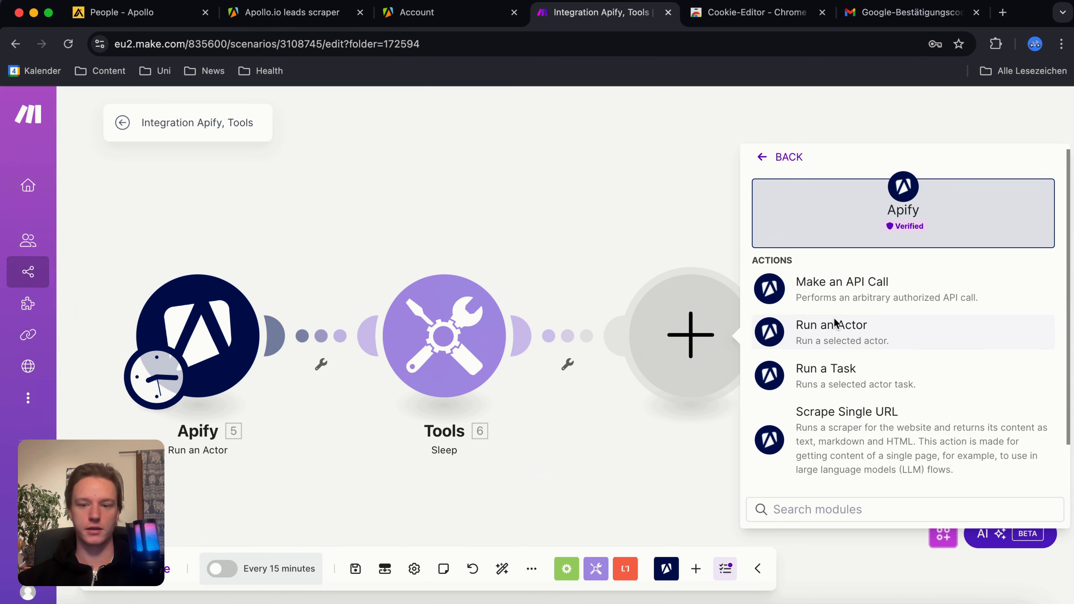
scroll(844, 324, down, 2)
click(799, 471)
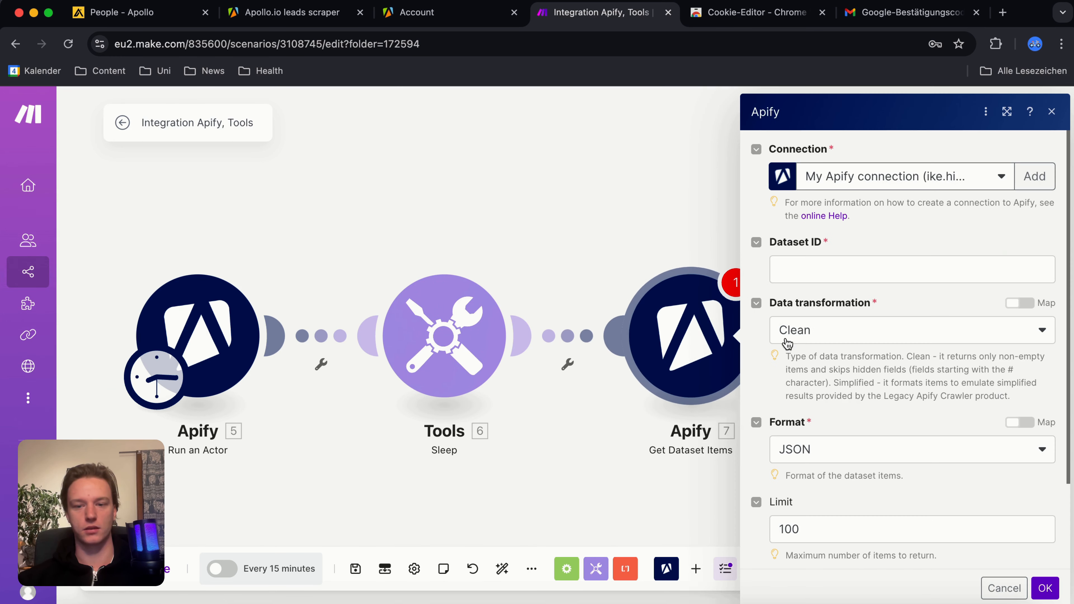
Step: Map the Dataset ID of the Get Dataset Items module to defaultDatasetId from the Run an Actor module
click(783, 265)
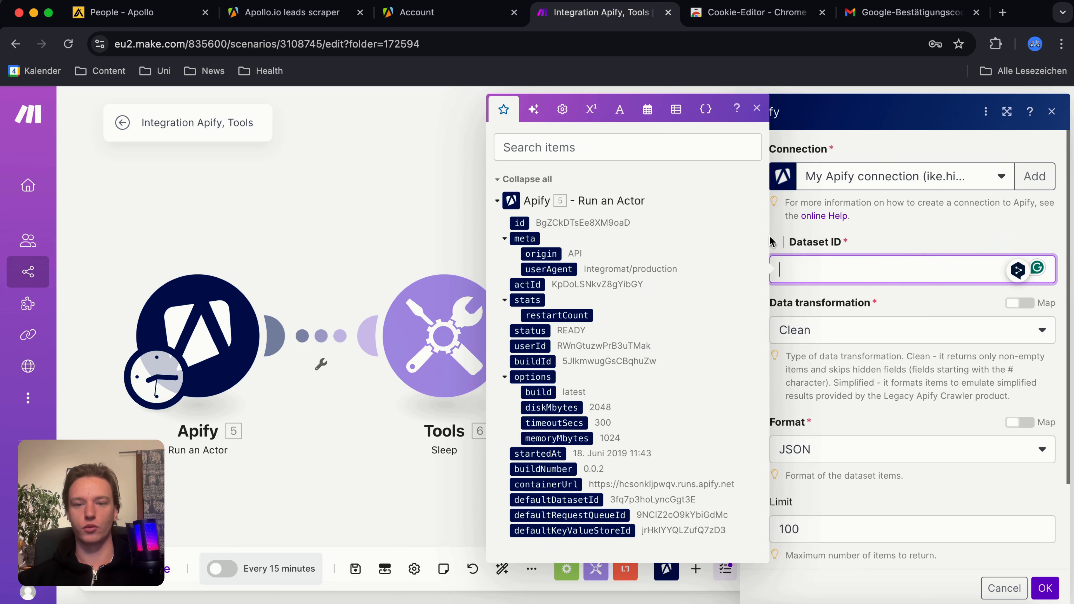
click(608, 148)
text(data)
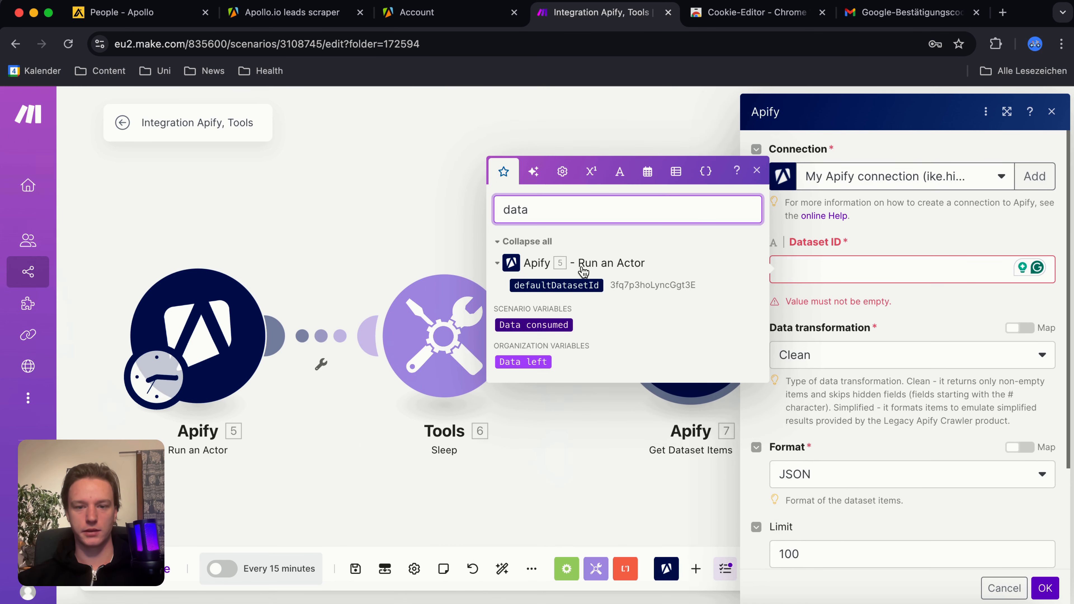
click(558, 285)
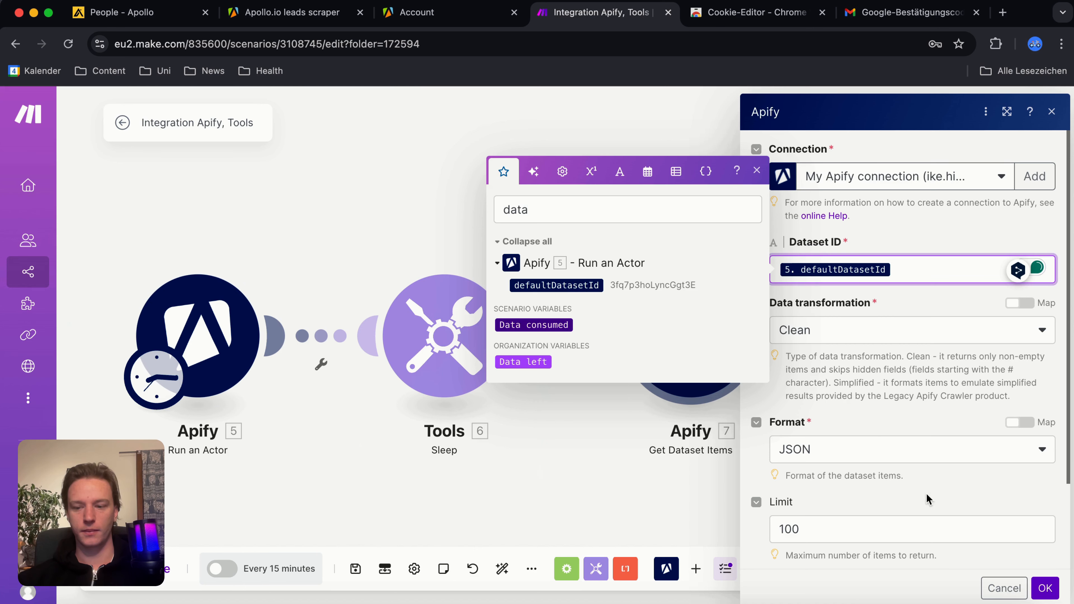
Step: Confirm the Get Dataset Items module's settings and run the scenario once to inspect that module's output bundles
click(1044, 587)
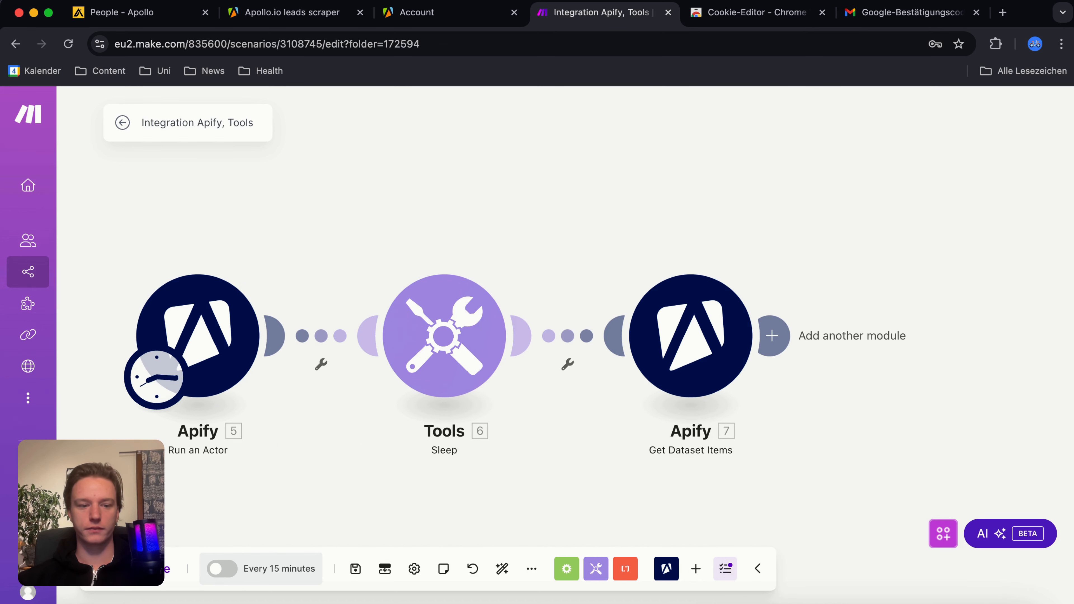
click(138, 568)
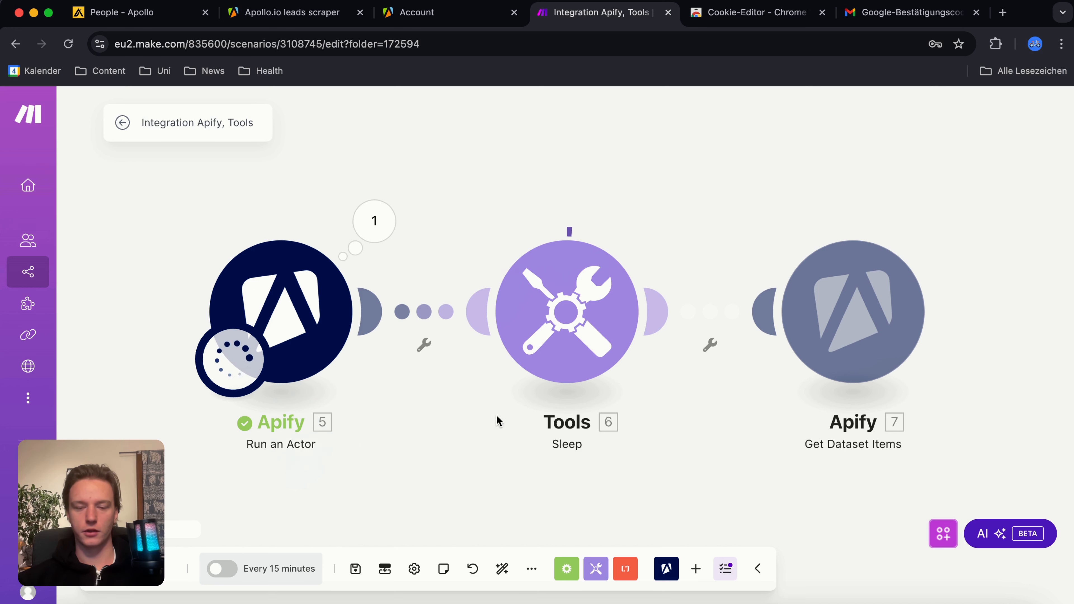
drag(811, 486, 576, 492)
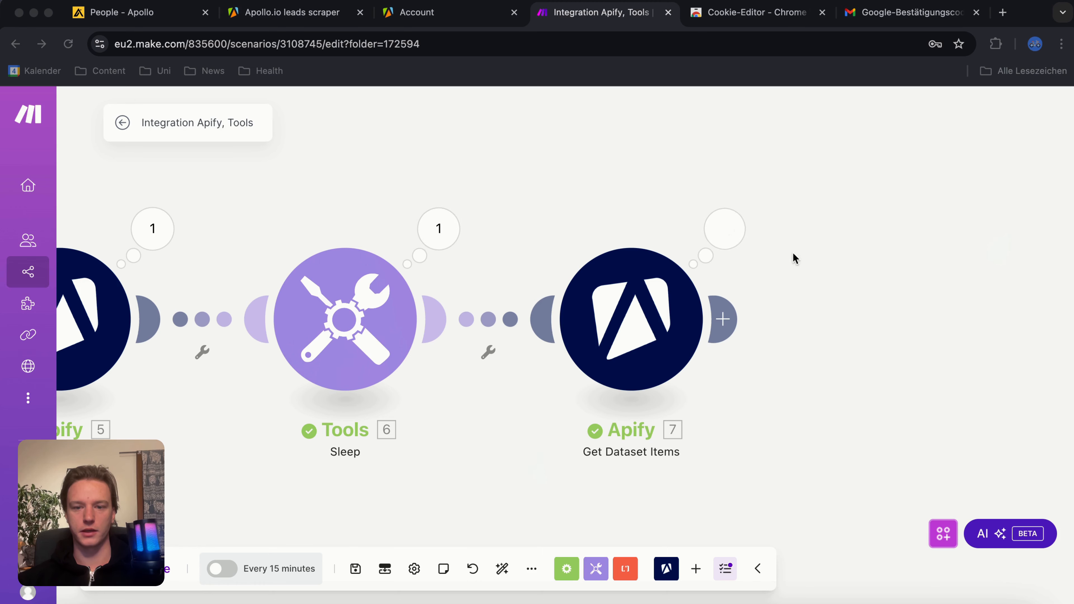
click(725, 228)
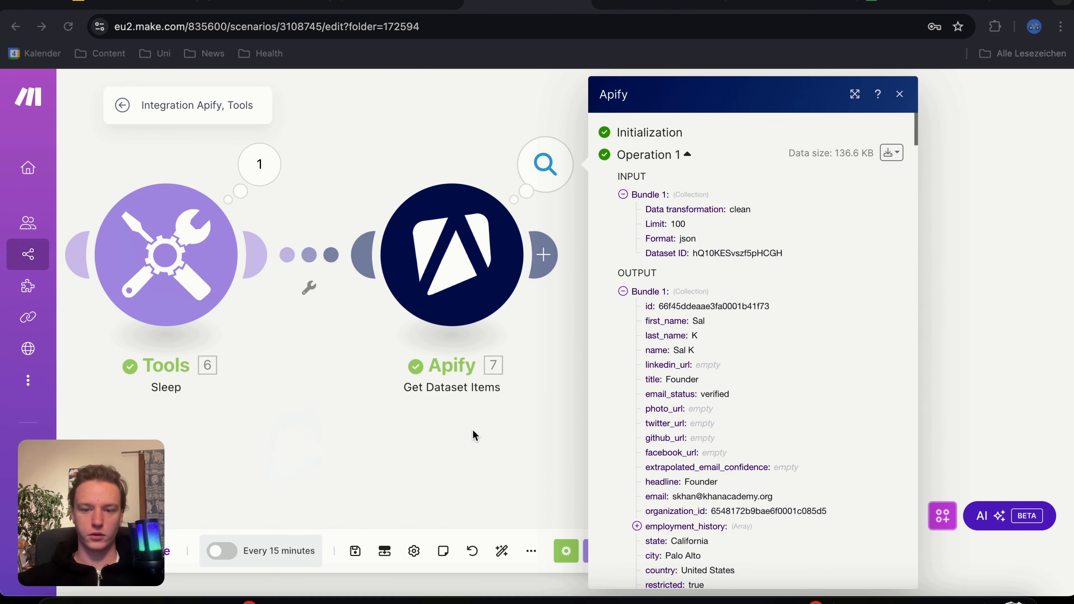
scroll(670, 374, down, 15)
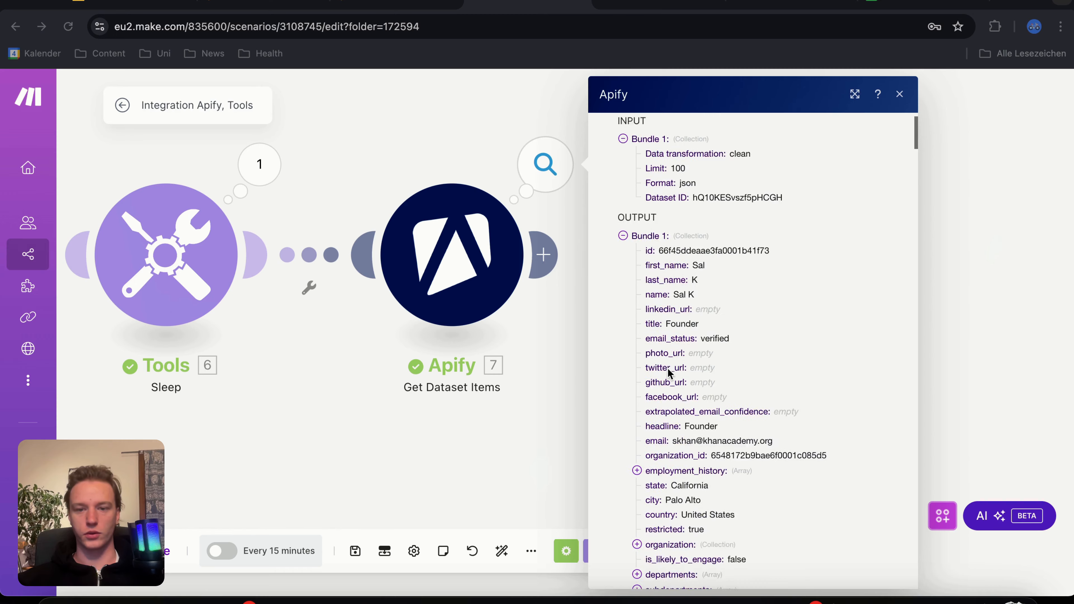
scroll(668, 373, down, 20)
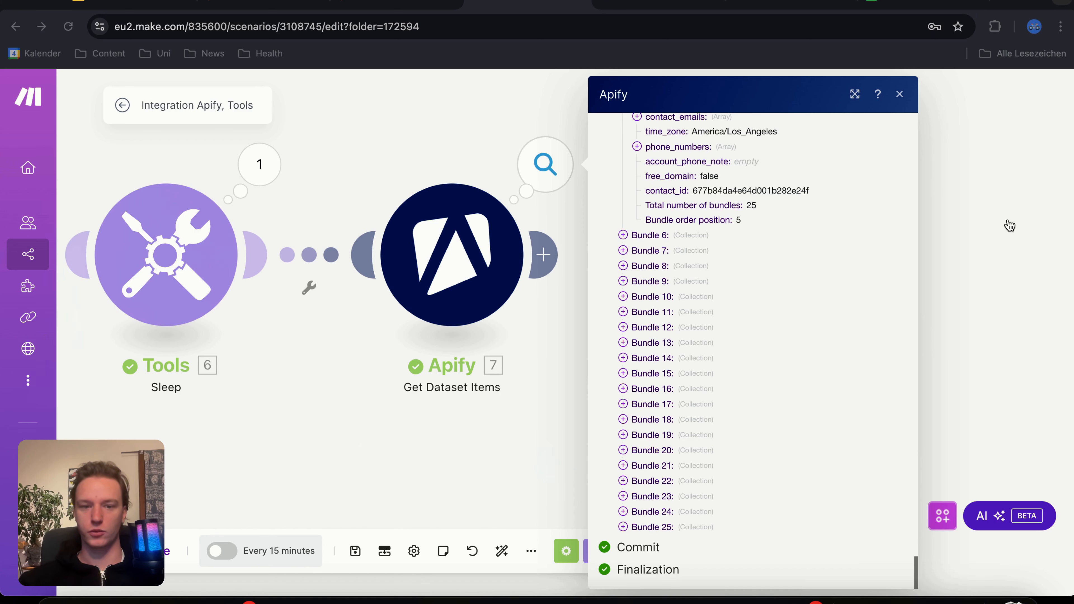
click(957, 237)
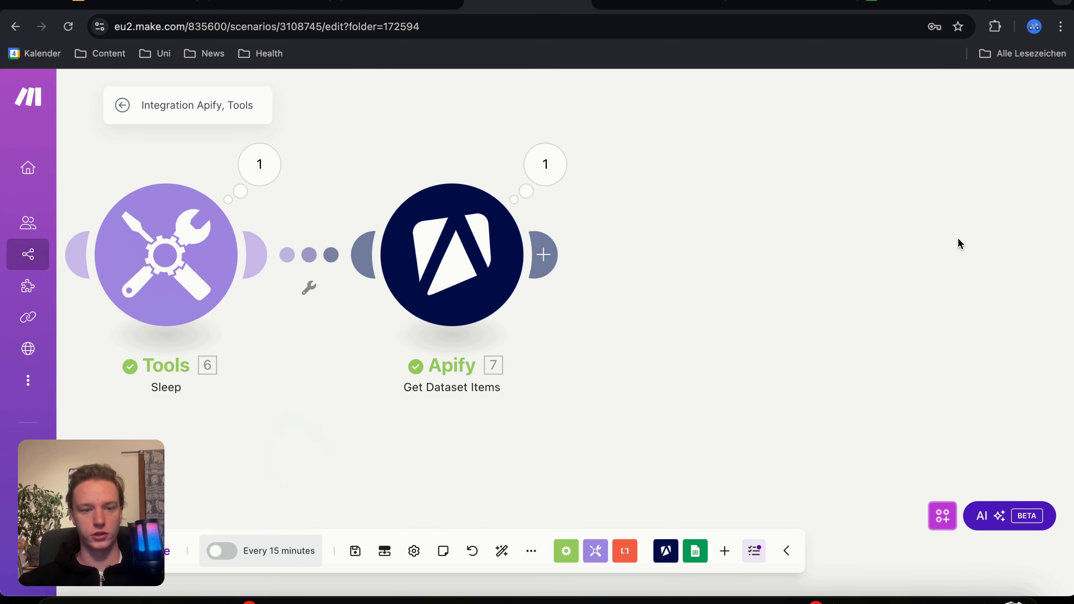
Step: Check the column headers in the yt test video spreadsheet and add a Google Sheets Add a Row module after Get Dataset Items
click(917, 2)
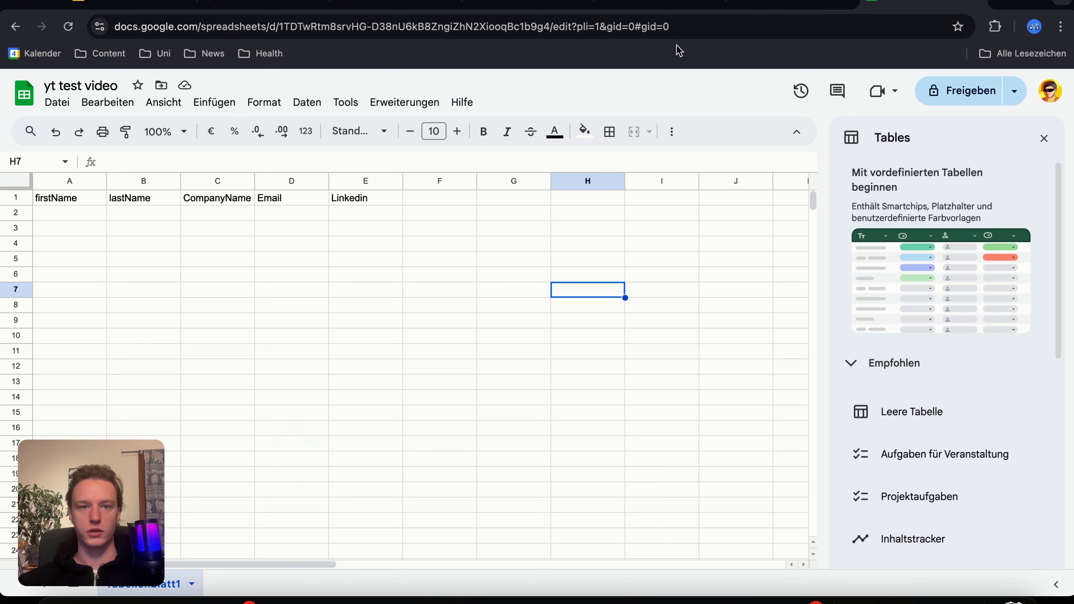
click(539, 2)
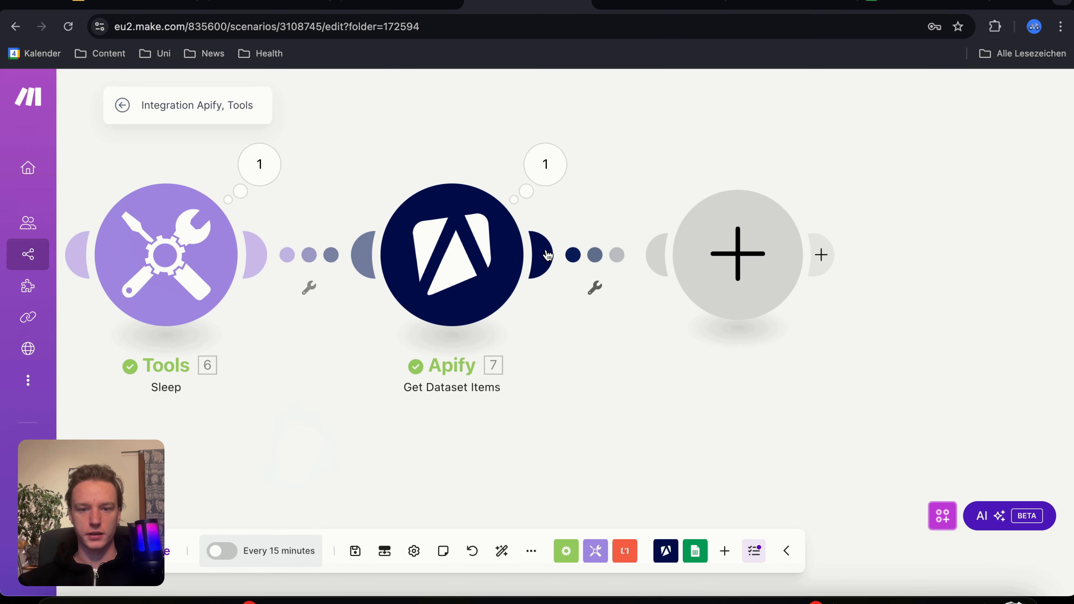
click(821, 254)
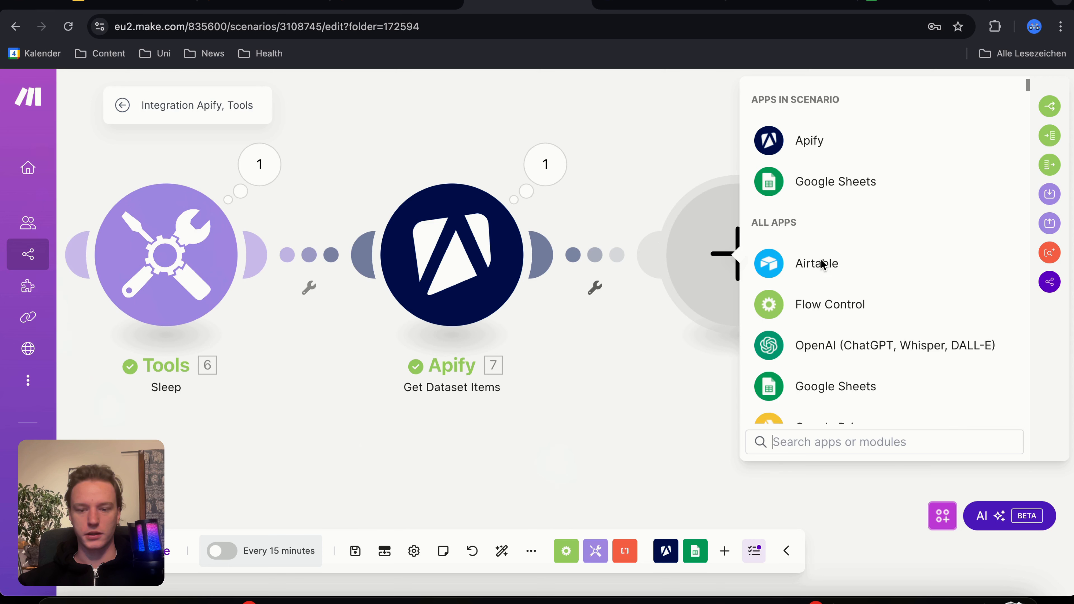
click(830, 195)
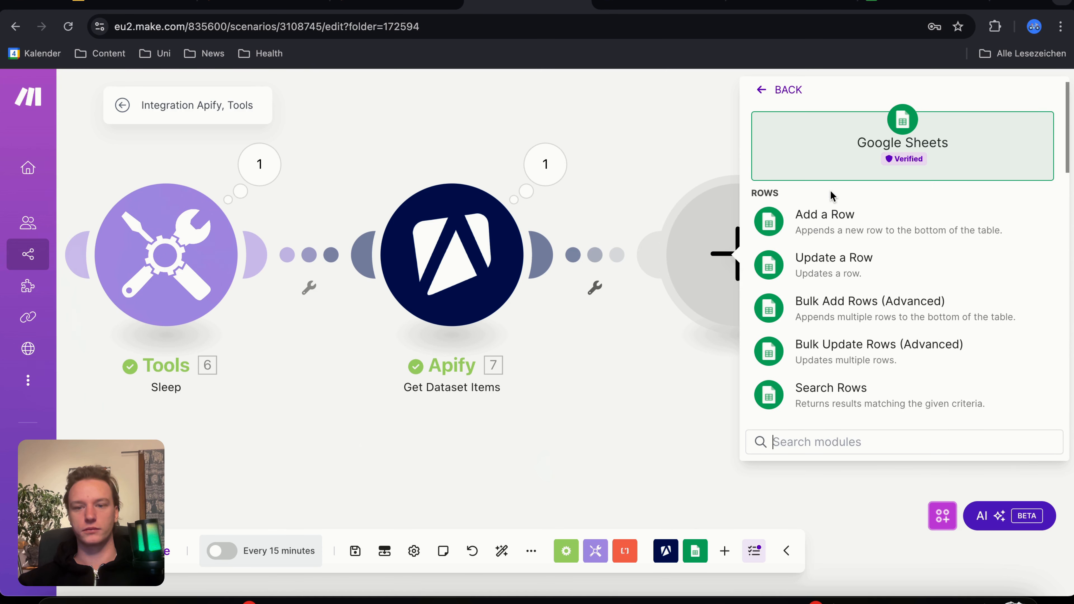
click(830, 223)
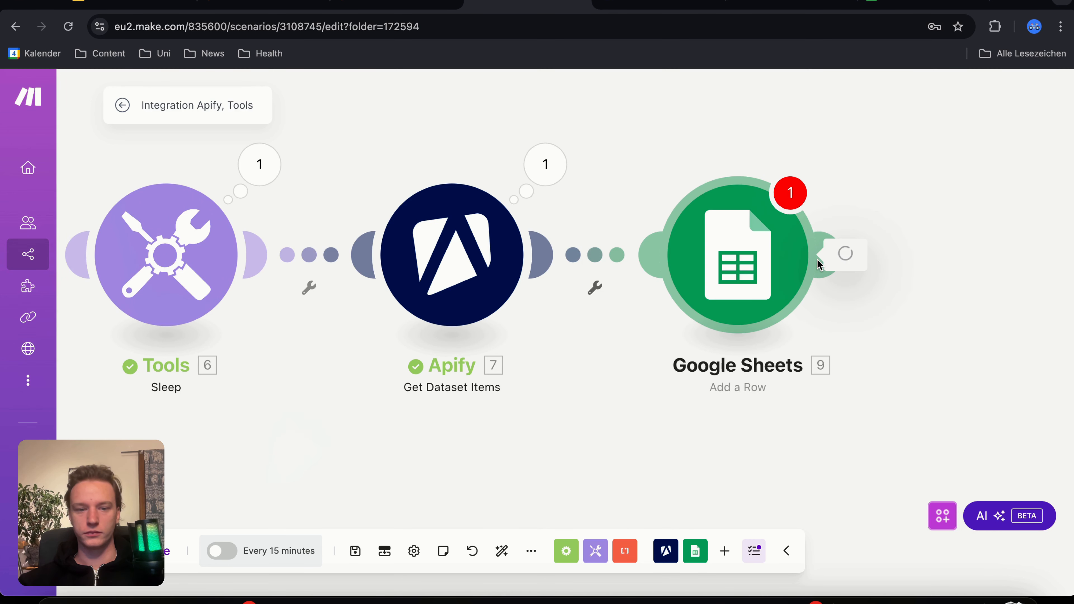
Step: Set the Add a Row module's spreadsheet to yt test video and its sheet name to Tabellenblatt1
click(418, 378)
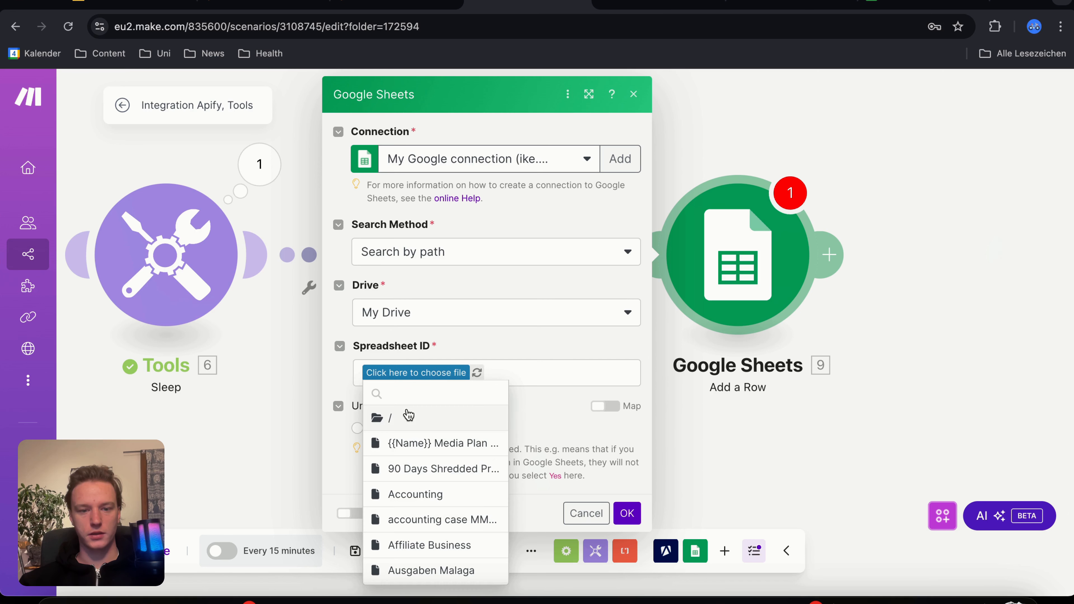
text(yt test)
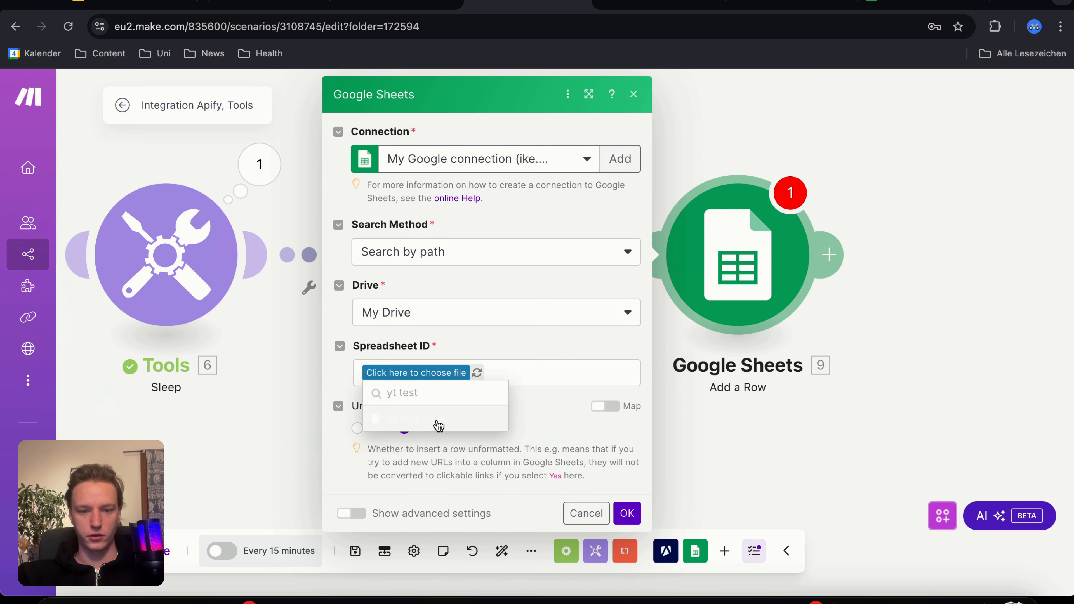
click(435, 419)
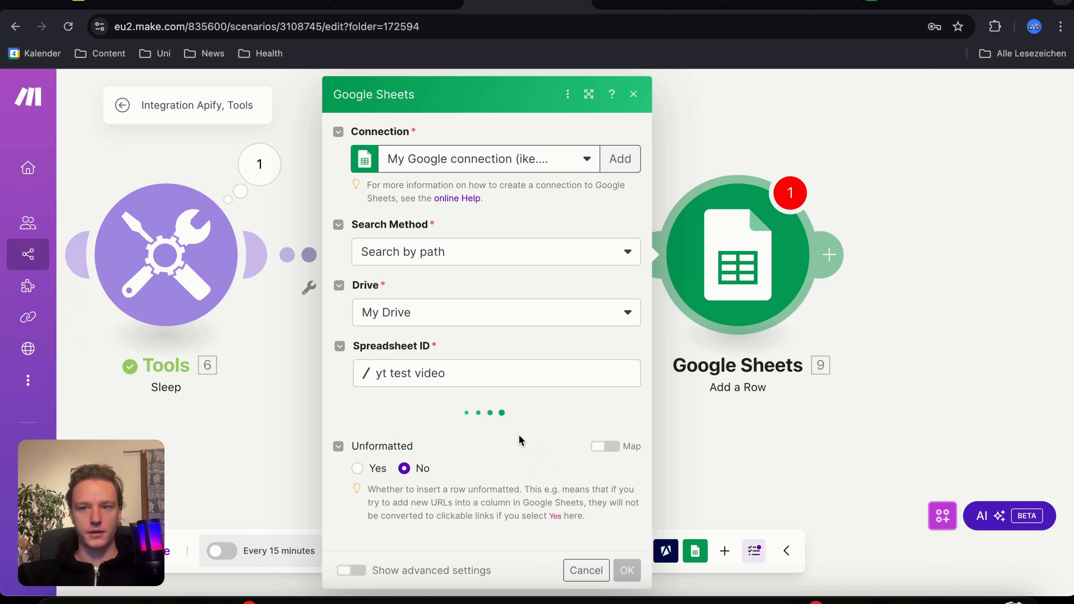
click(460, 447)
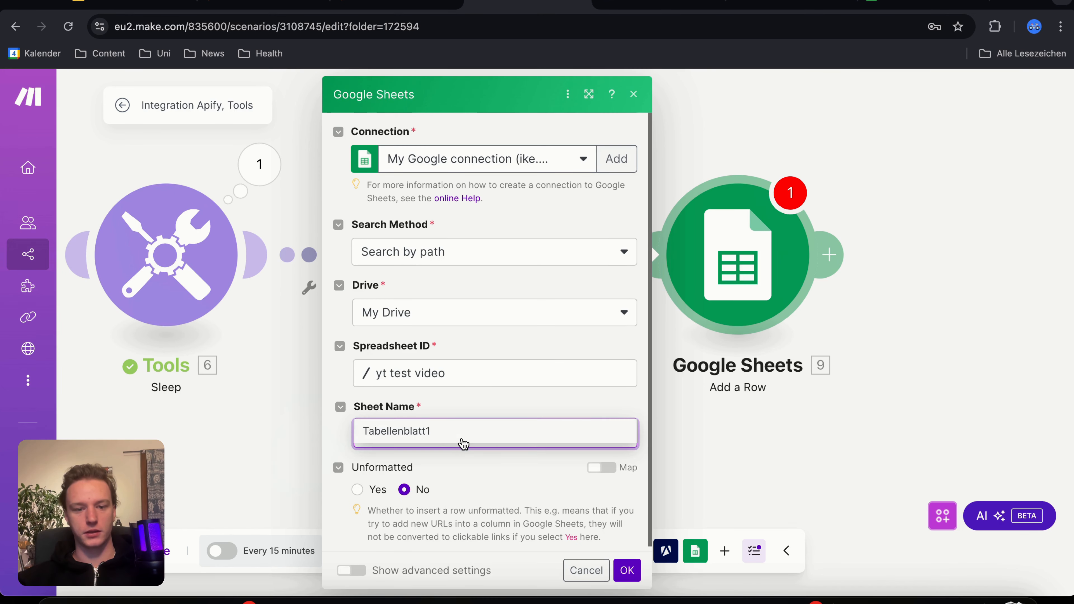
click(419, 439)
Step: Map firstName (A) to first_name and lastName (B) to last_name from the Get Dataset Items output
scroll(484, 497, down, 3)
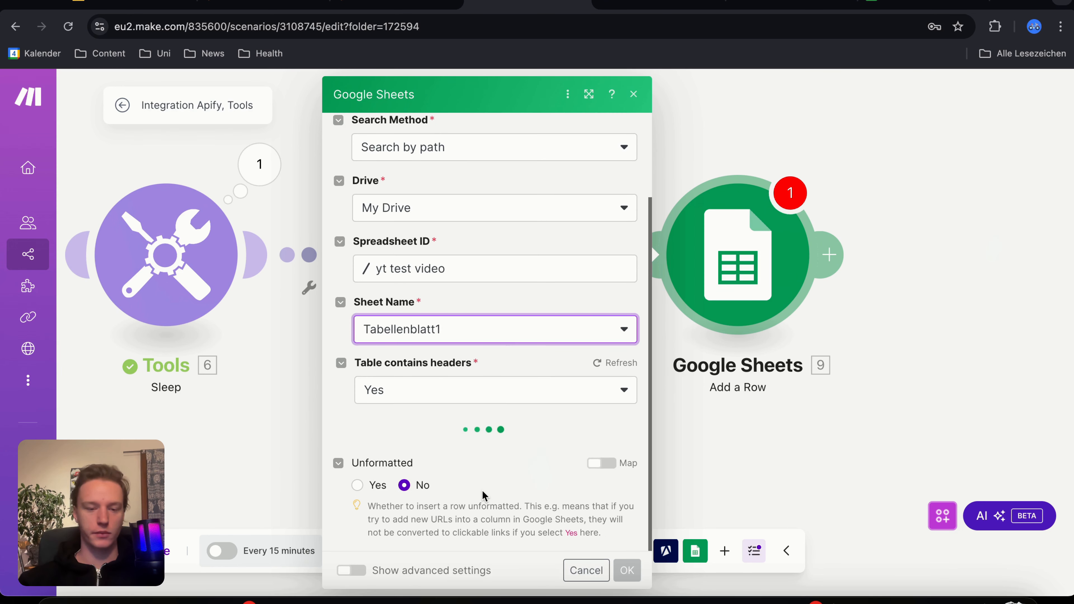
click(419, 477)
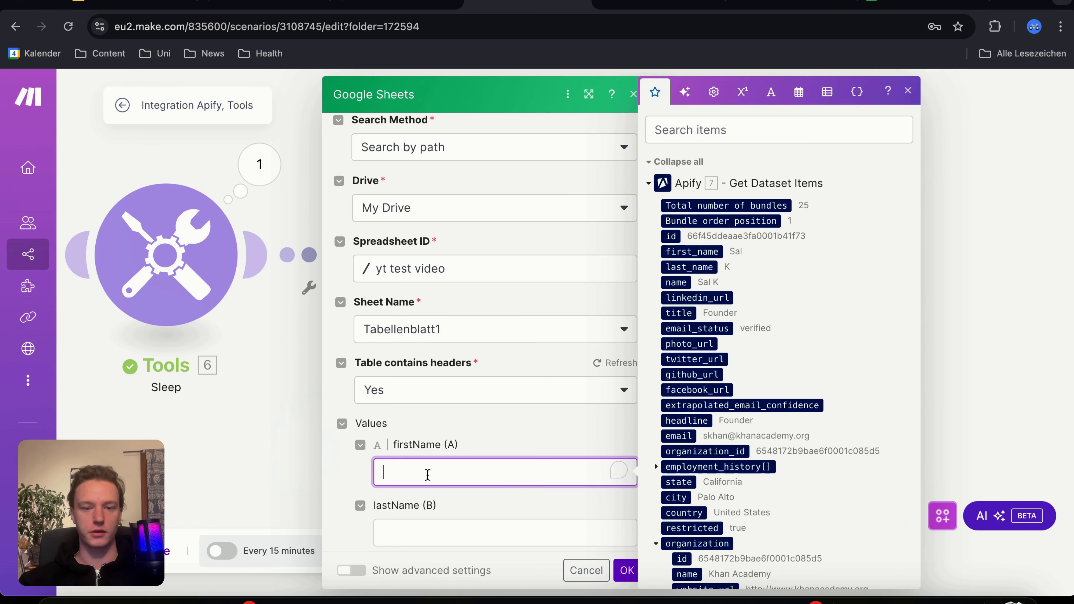
click(701, 246)
scroll(554, 363, down, 2)
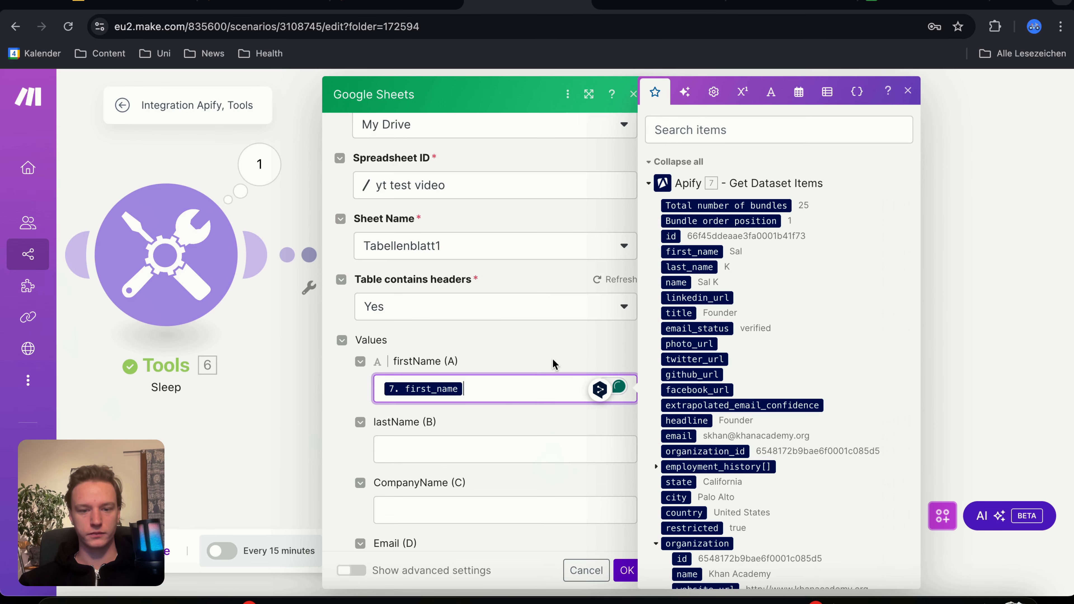
click(480, 451)
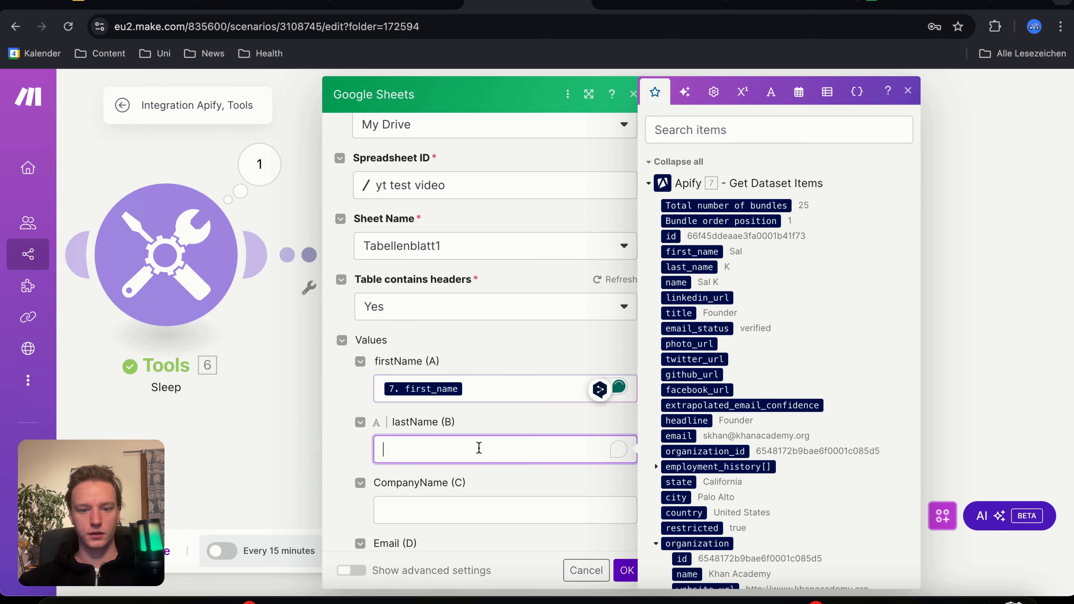
click(694, 266)
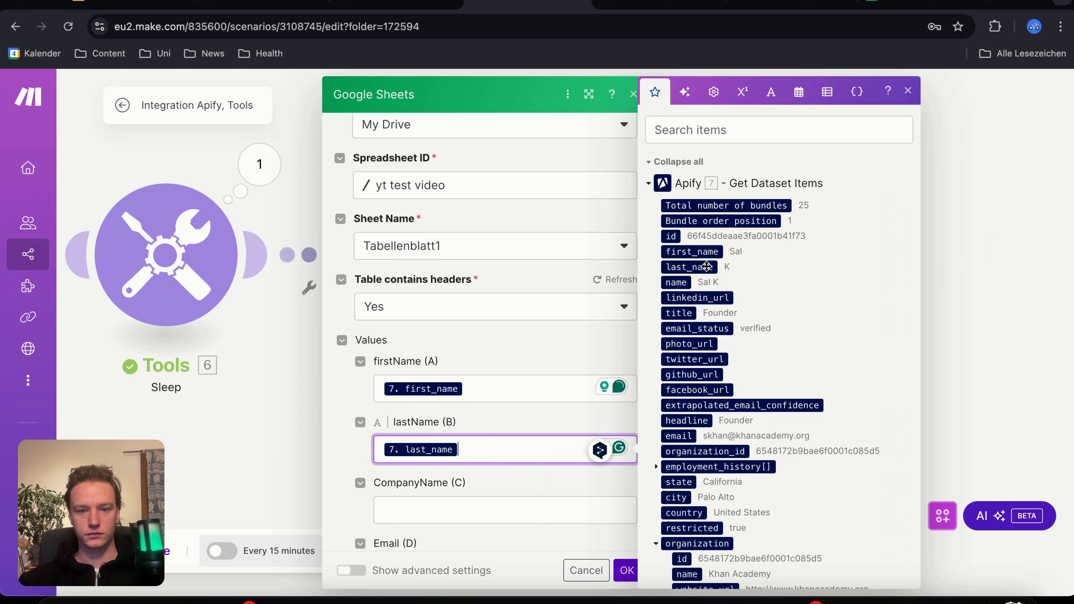
Step: Search the mappable items for "organ" and map CompanyName (C) to the organization's name
scroll(489, 436, down, 2)
click(449, 449)
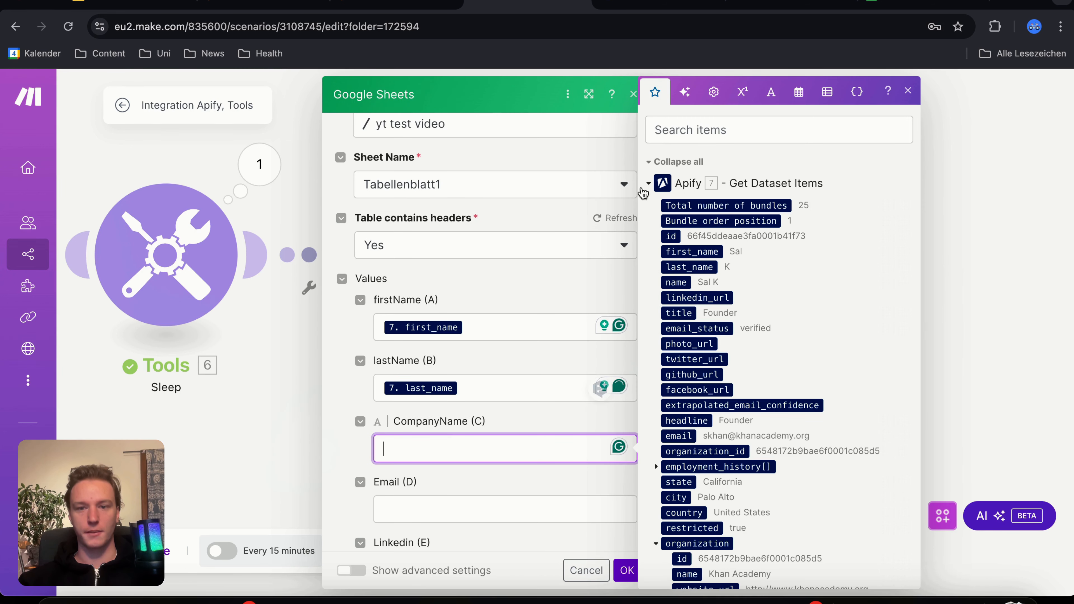
click(688, 130)
text(organ)
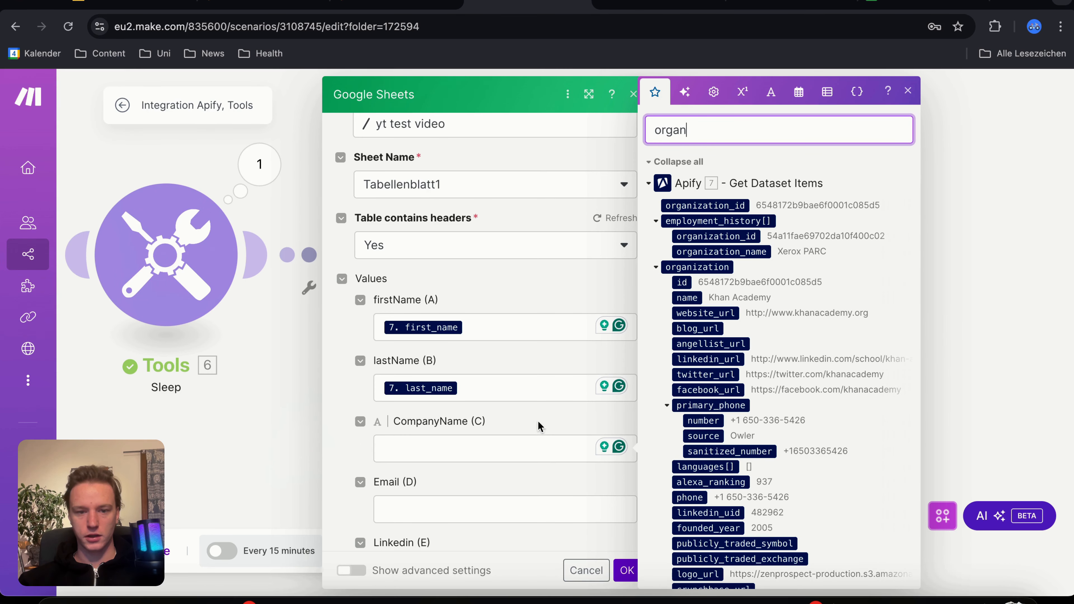
click(506, 454)
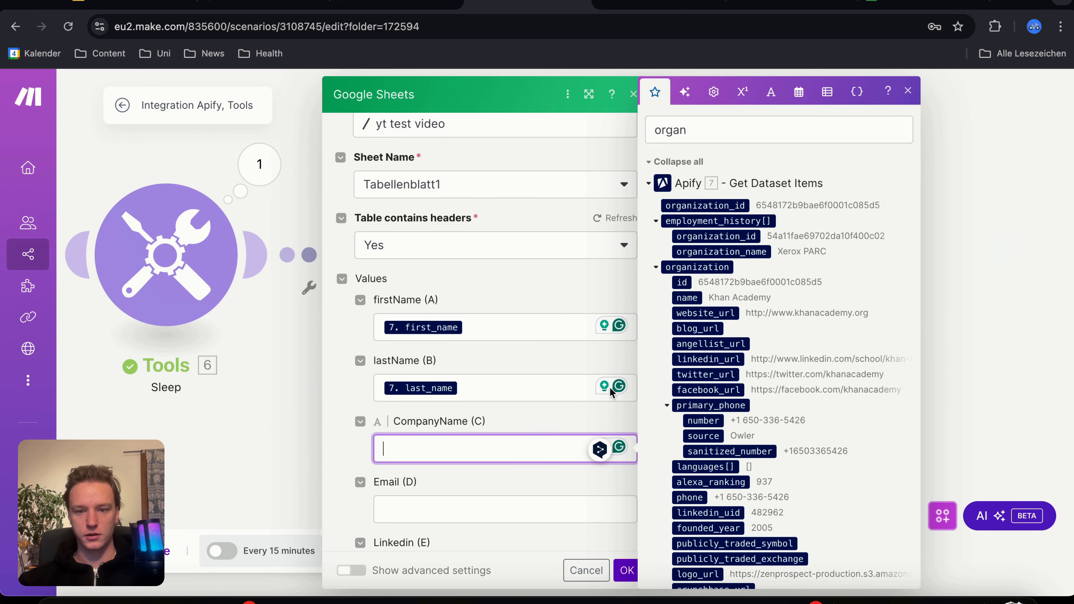
click(686, 298)
Step: Search the mappable items for "email" and map Email (D) to the email item from Get Dataset Items
scroll(480, 479, down, 2)
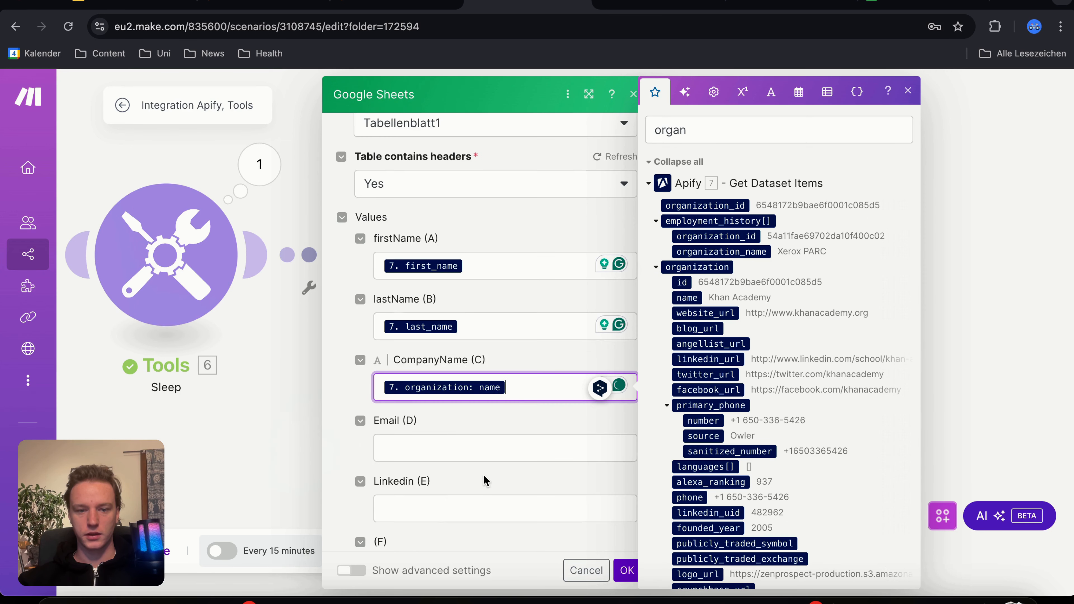
click(445, 436)
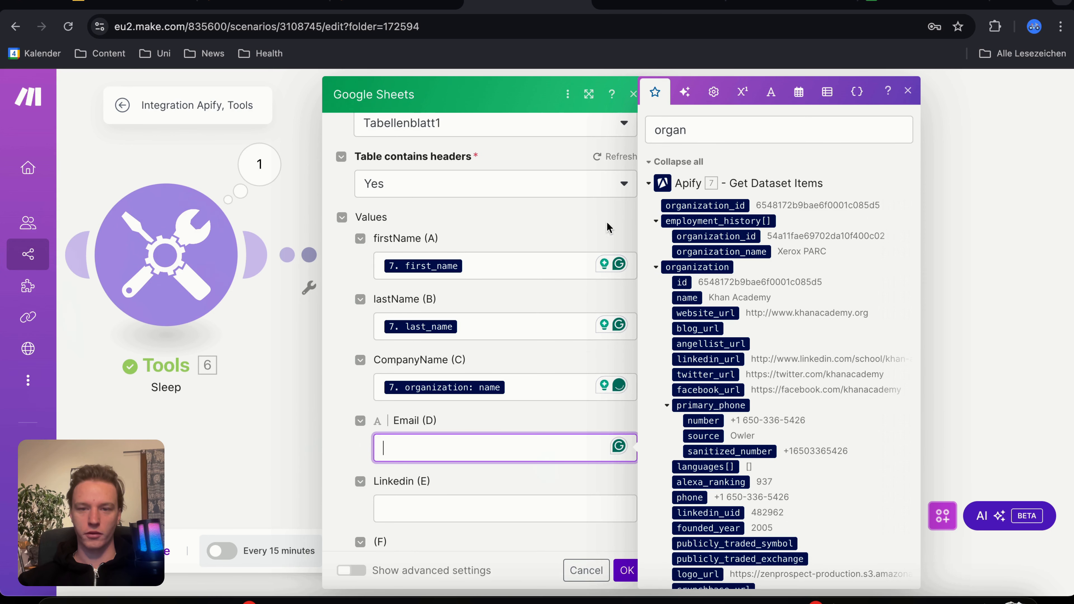
double_click(688, 130)
text(e)
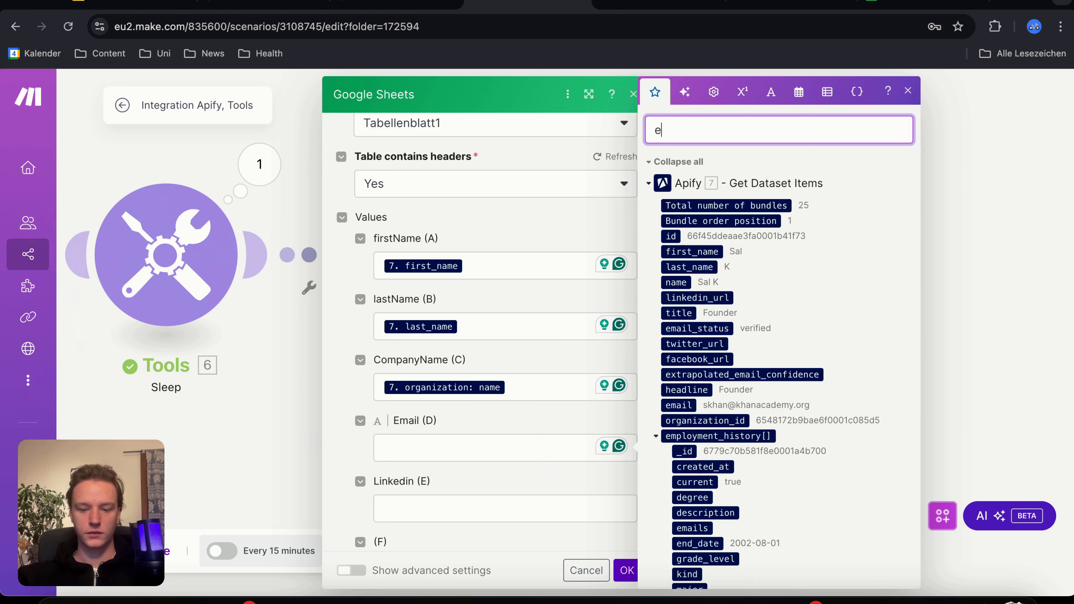
text(mail)
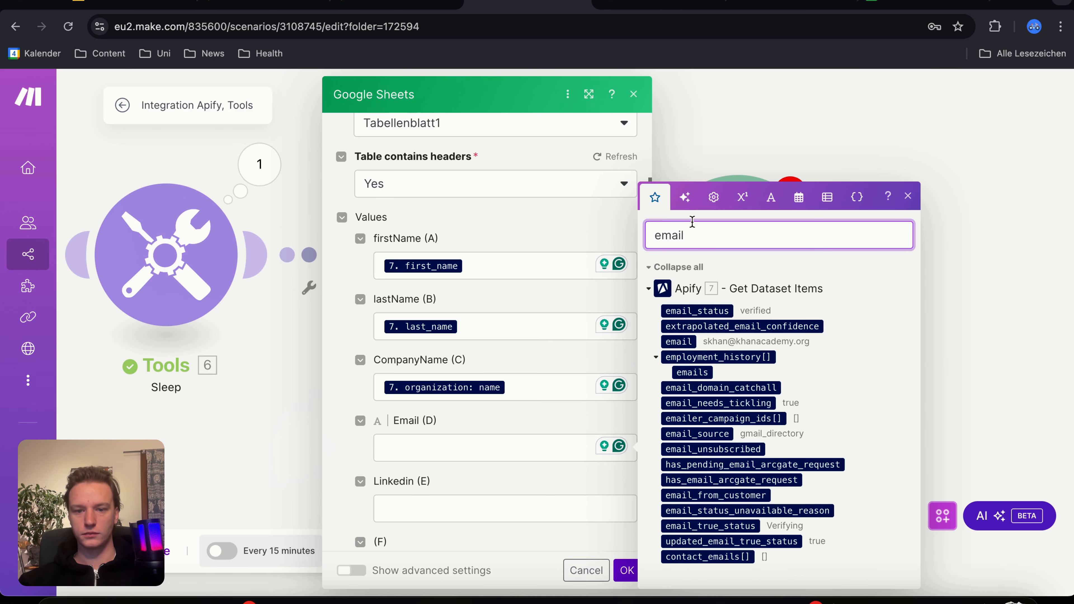
click(676, 342)
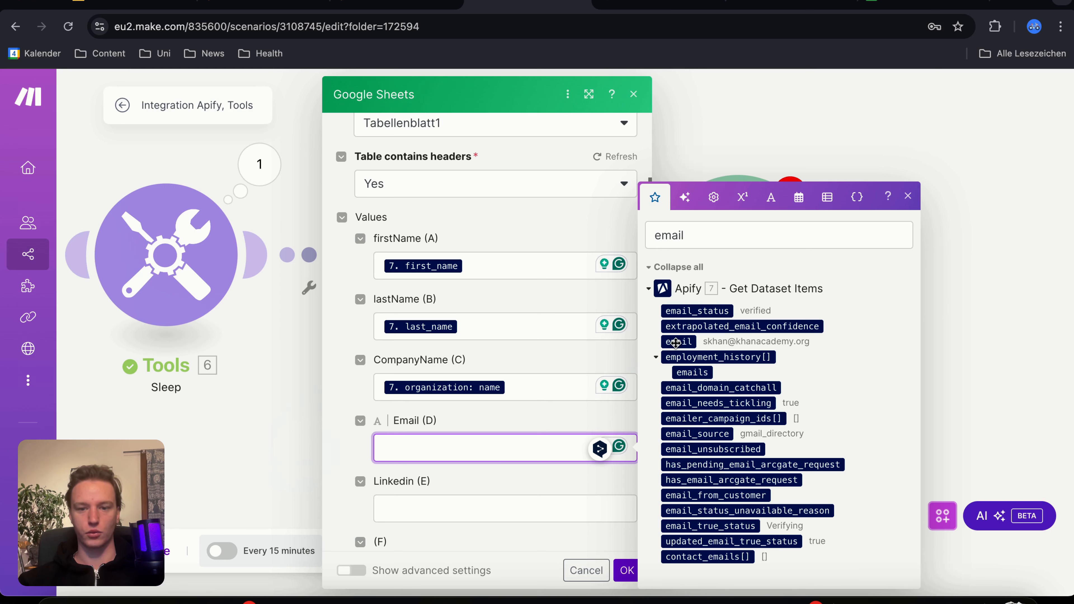
click(675, 342)
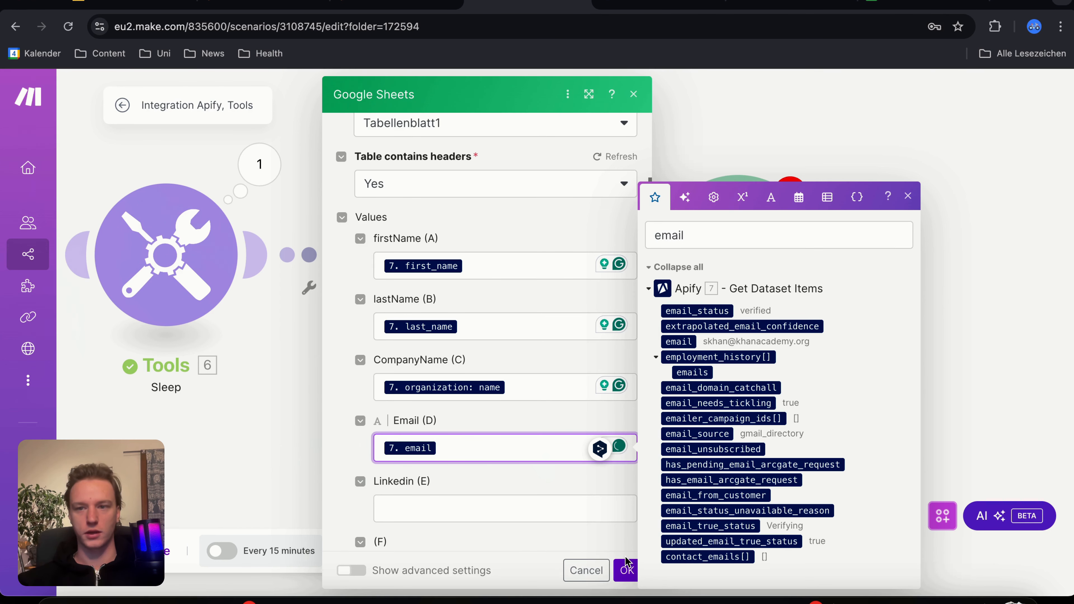
Step: Search the mappable items for "linked", map Linkedin (E) to the organization's linkedin_url, and save the Add a Row module
click(541, 510)
click(703, 238)
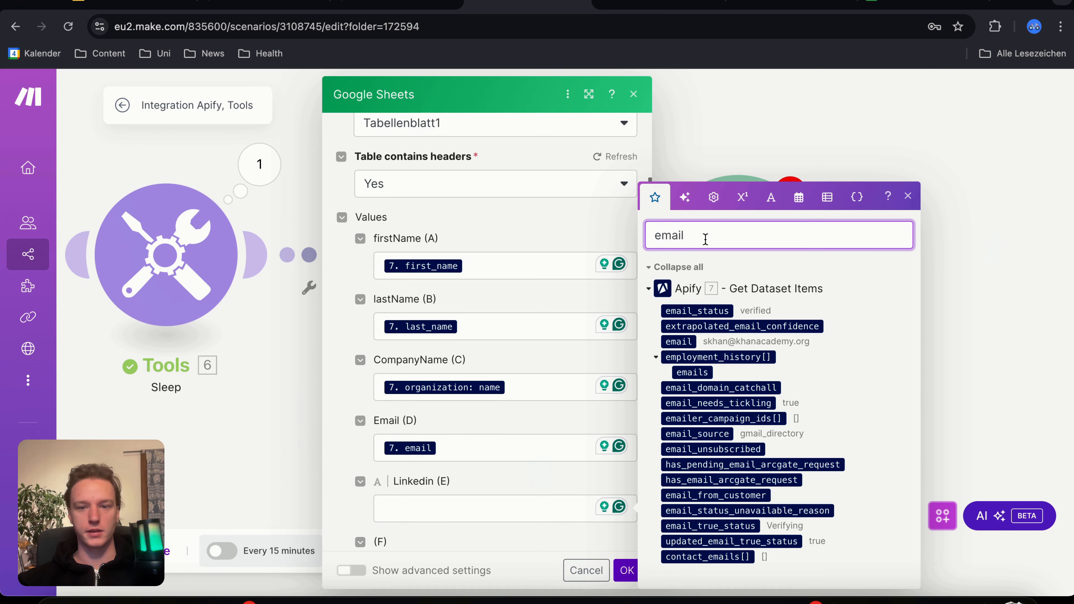
drag(697, 238, 639, 239)
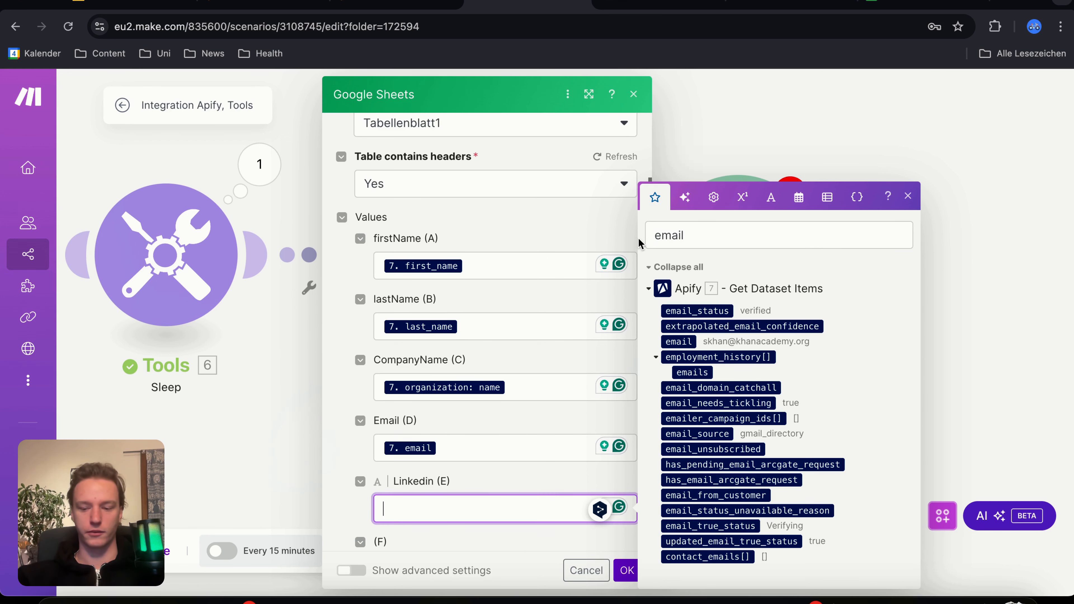
text(linked)
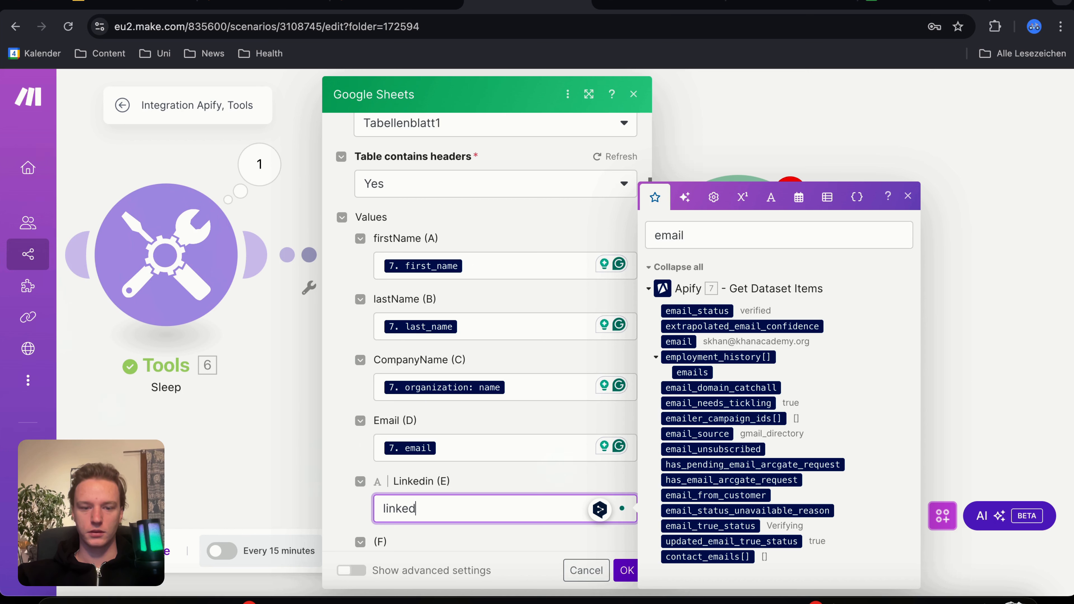
click(704, 238)
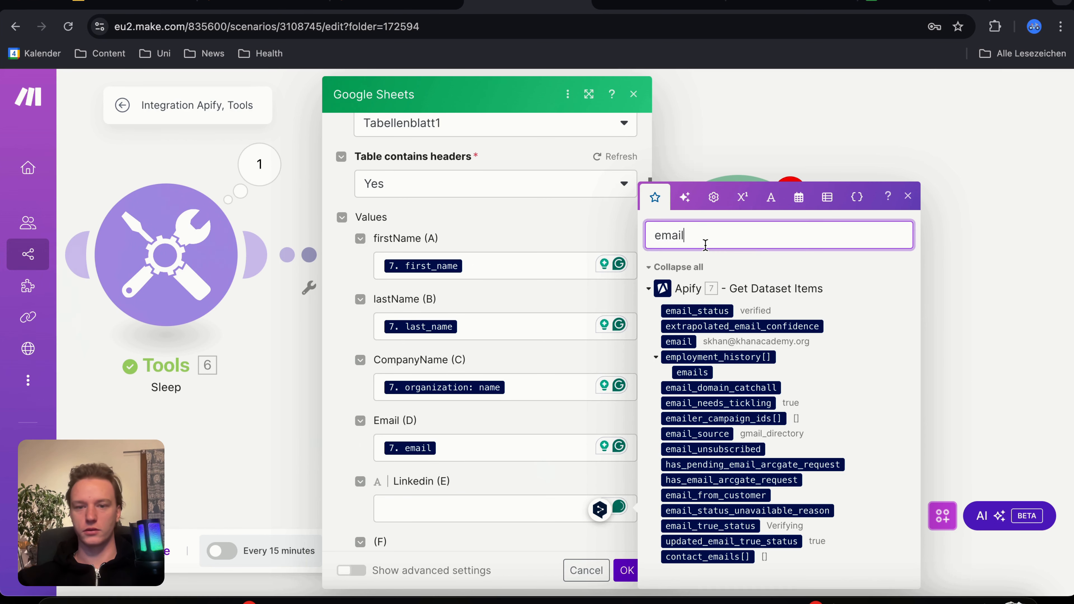
key(BackSpace)
key(BackSpace)
key(BackSpace)
key(BackSpace)
key(BackSpace)
text(linked)
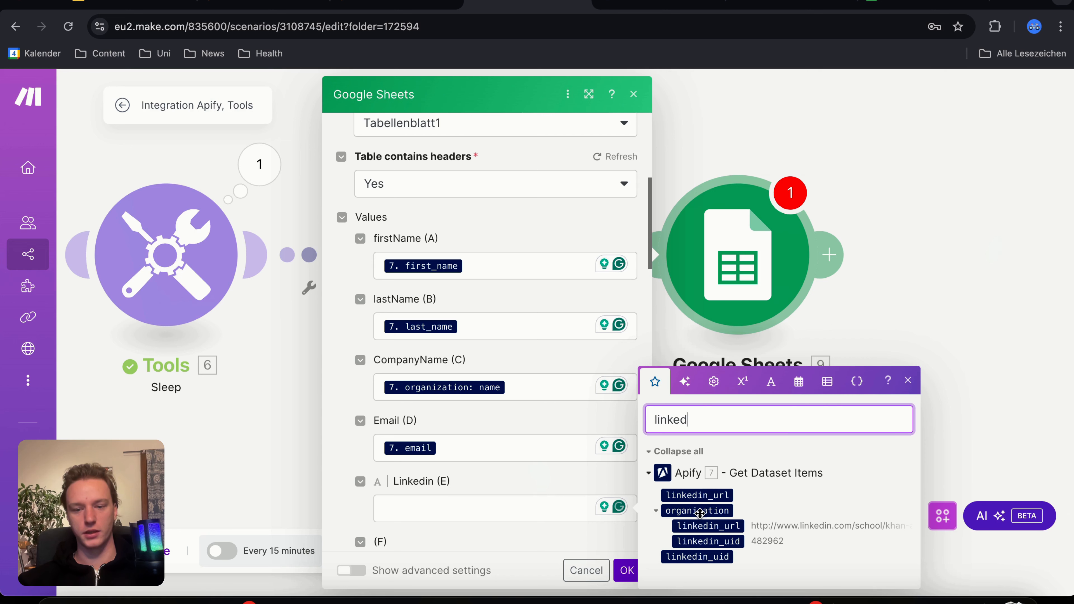
click(692, 527)
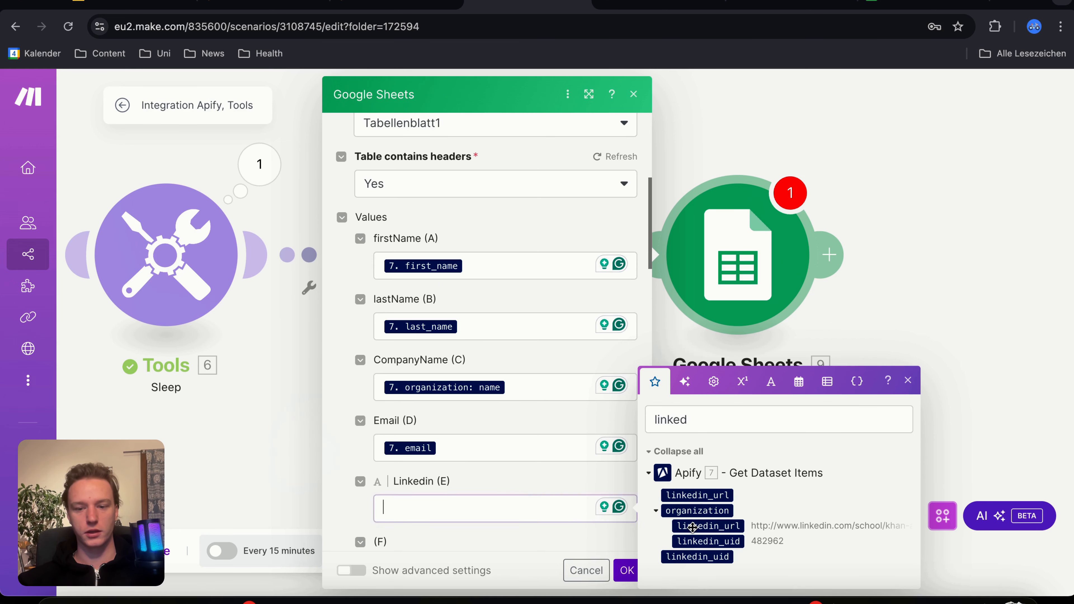
click(692, 527)
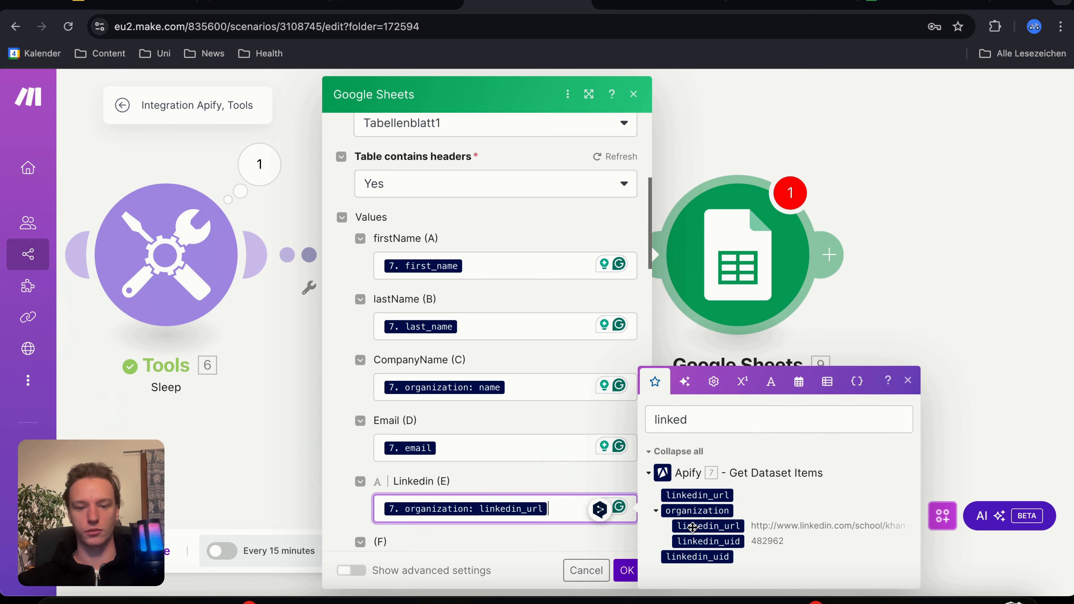
click(626, 570)
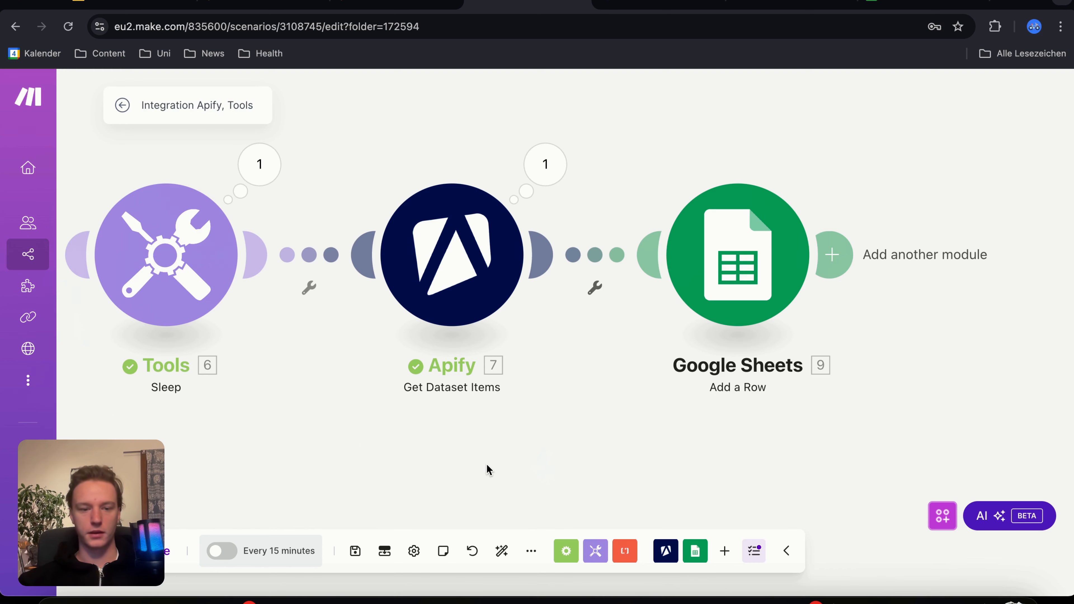
Step: Run the complete scenario once, from Run an Actor through to the Google Sheets Add a Row module
scroll(489, 469, down, 1)
drag(159, 448, 305, 470)
scroll(301, 475, down, 1)
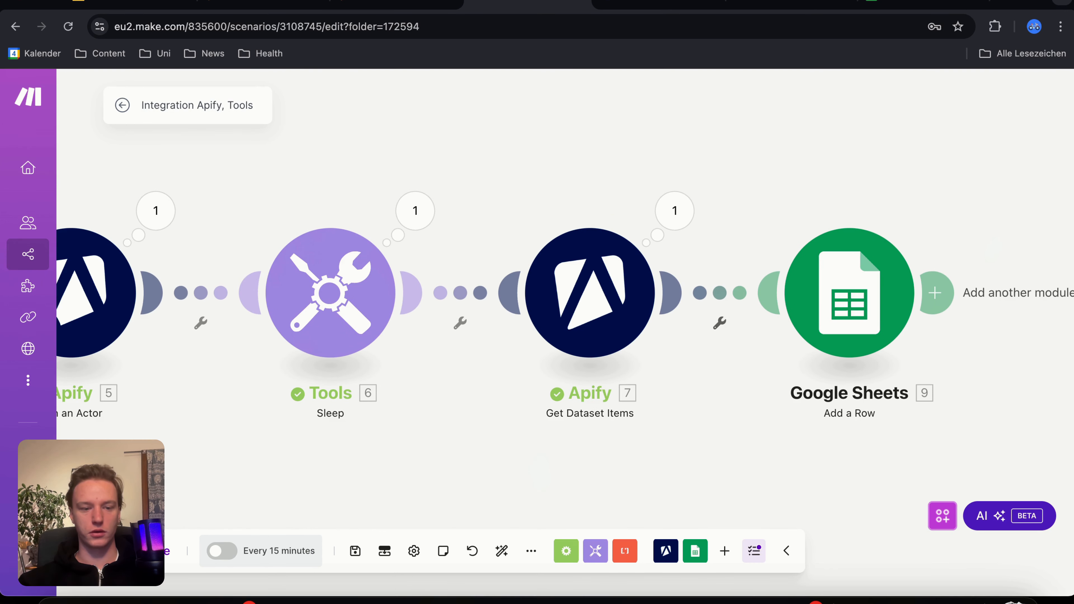
click(137, 551)
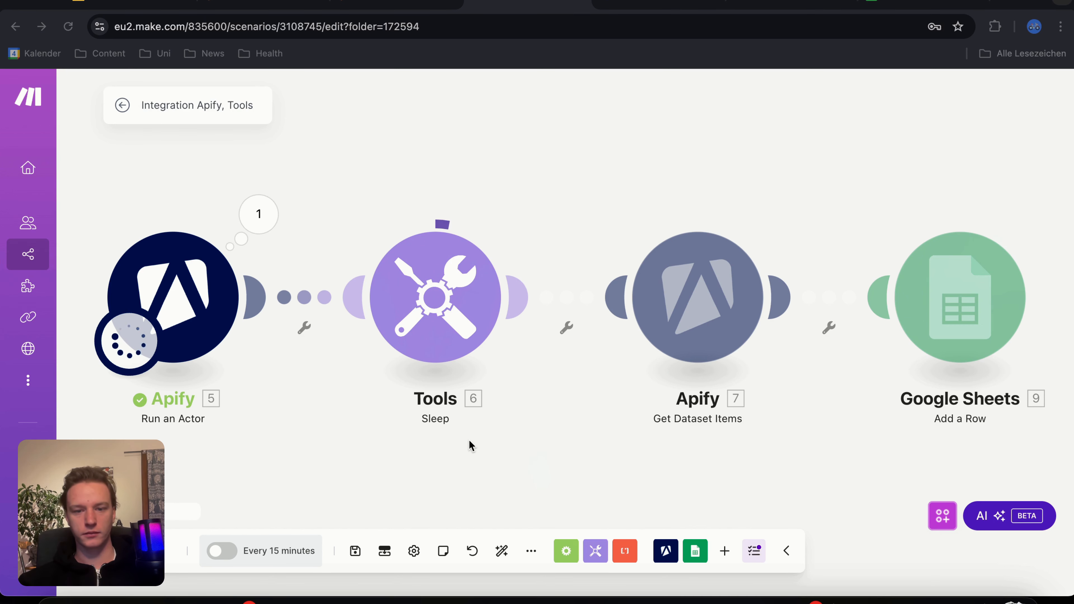
drag(529, 482, 455, 482)
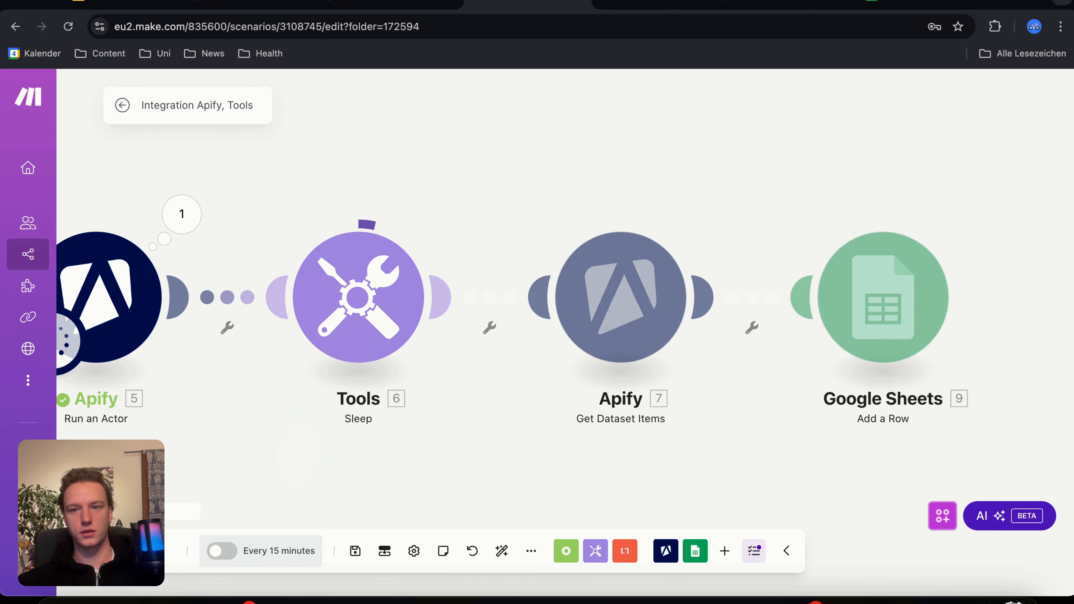
Step: Switch to the yt test video spreadsheet in Google Sheets and examine the imported lead rows and their columns
click(922, 3)
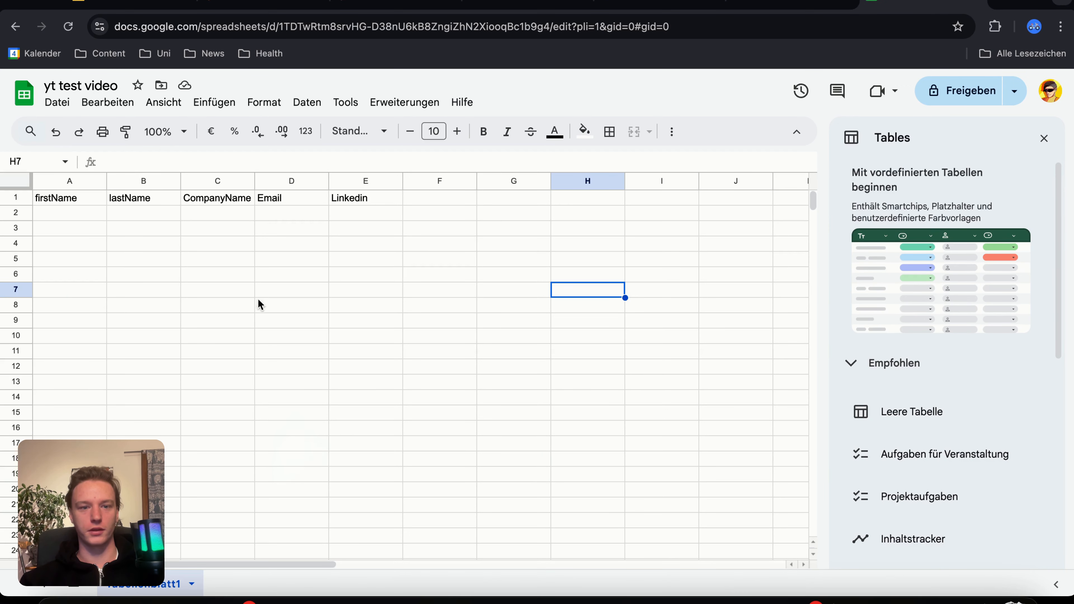
click(528, 4)
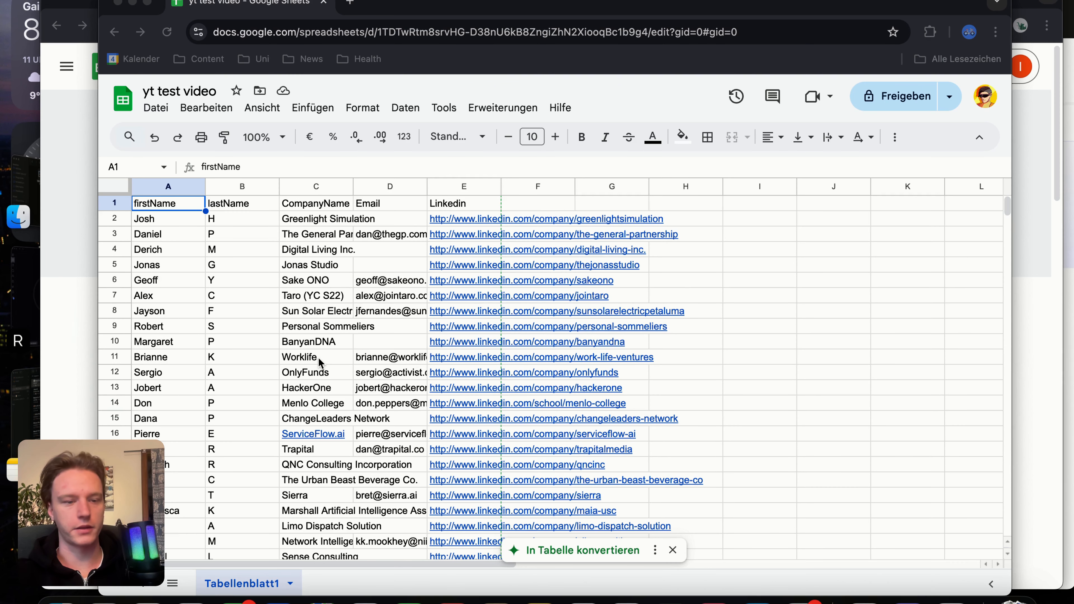
scroll(318, 357, down, 2)
scroll(318, 356, up, 2)
scroll(317, 253, right, 1)
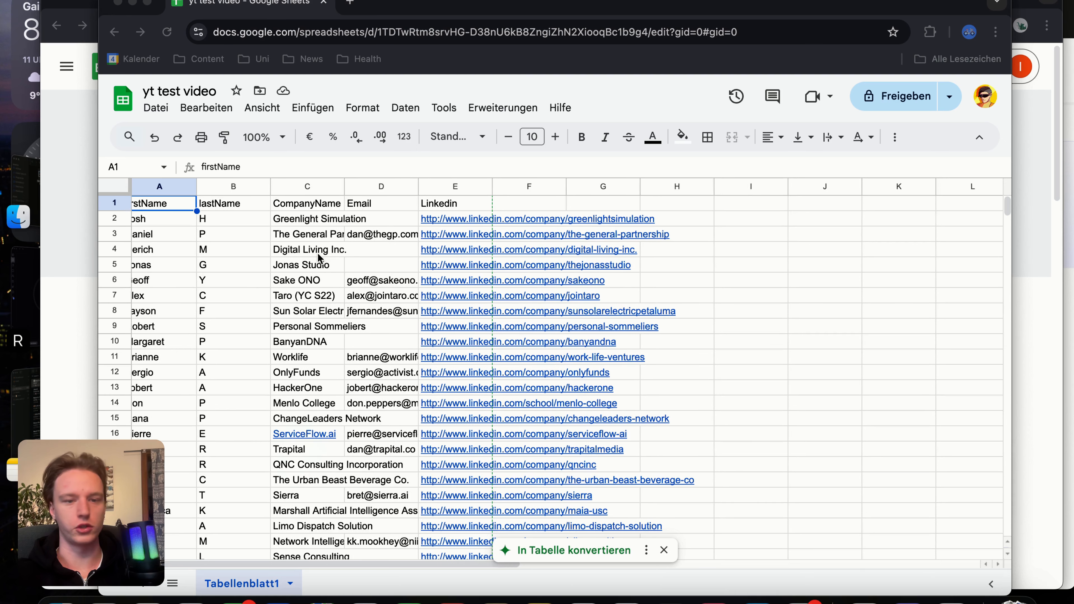
scroll(241, 338, left, 1)
scroll(241, 338, down, 6)
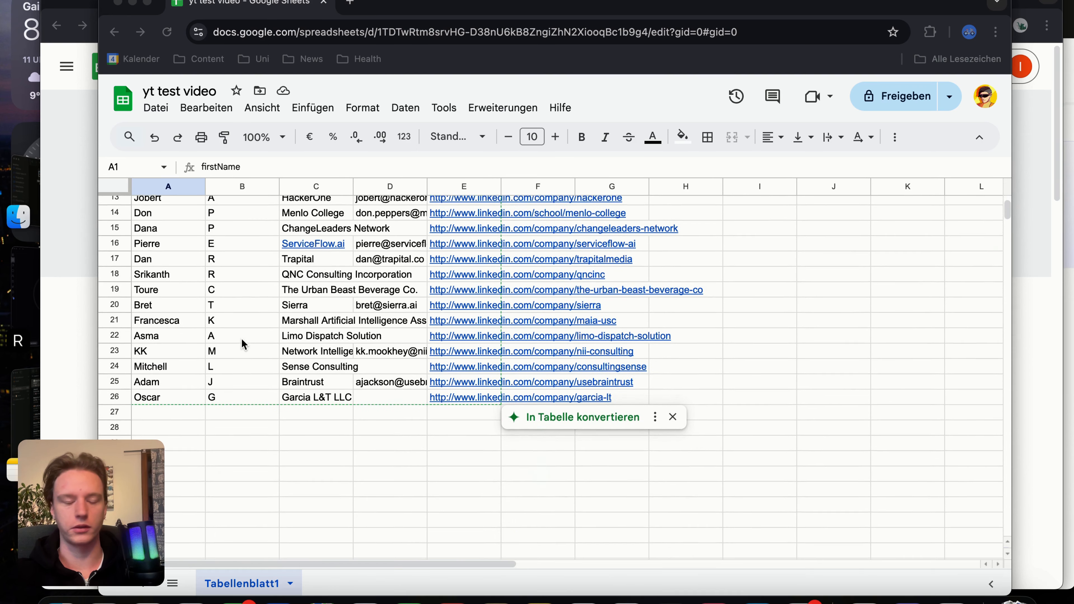
scroll(241, 338, up, 5)
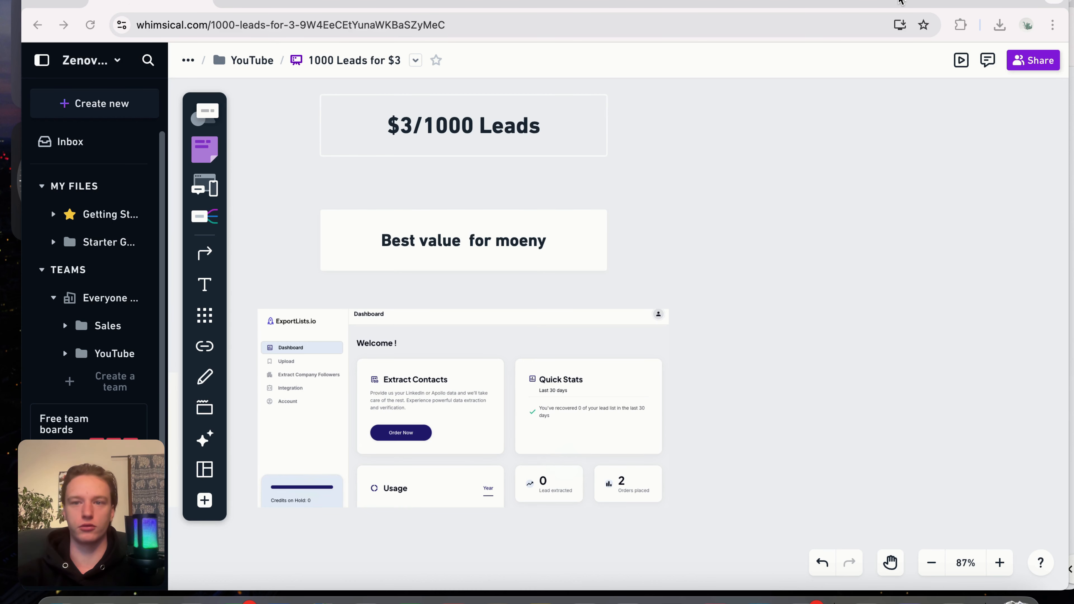
Step: Switch to ExportLists.io and start a new order with Apollo as source, search name test 1 and 10,000 contacts
click(901, 2)
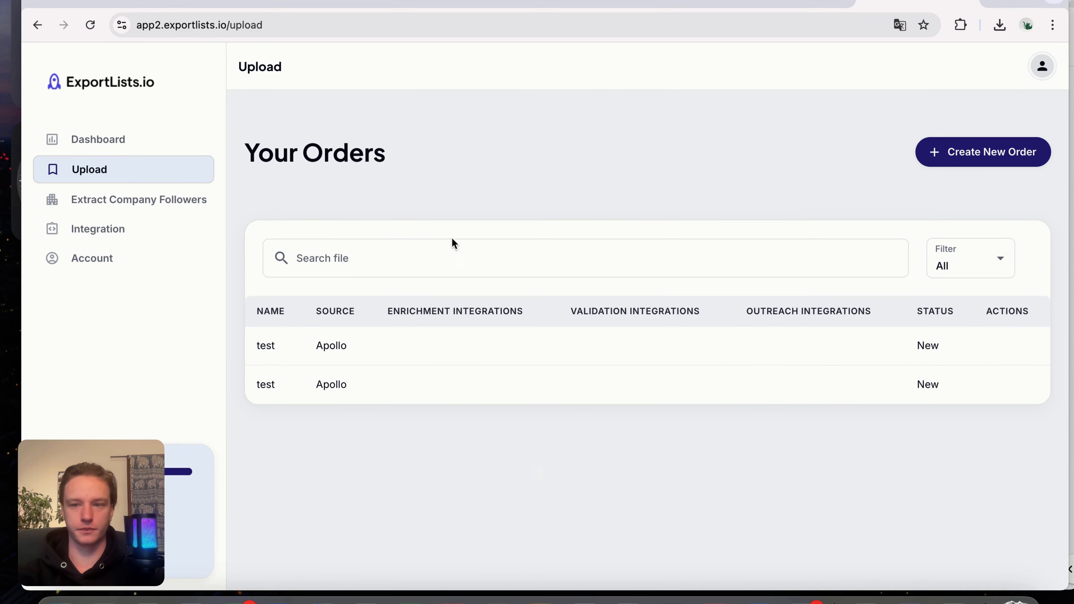
click(955, 159)
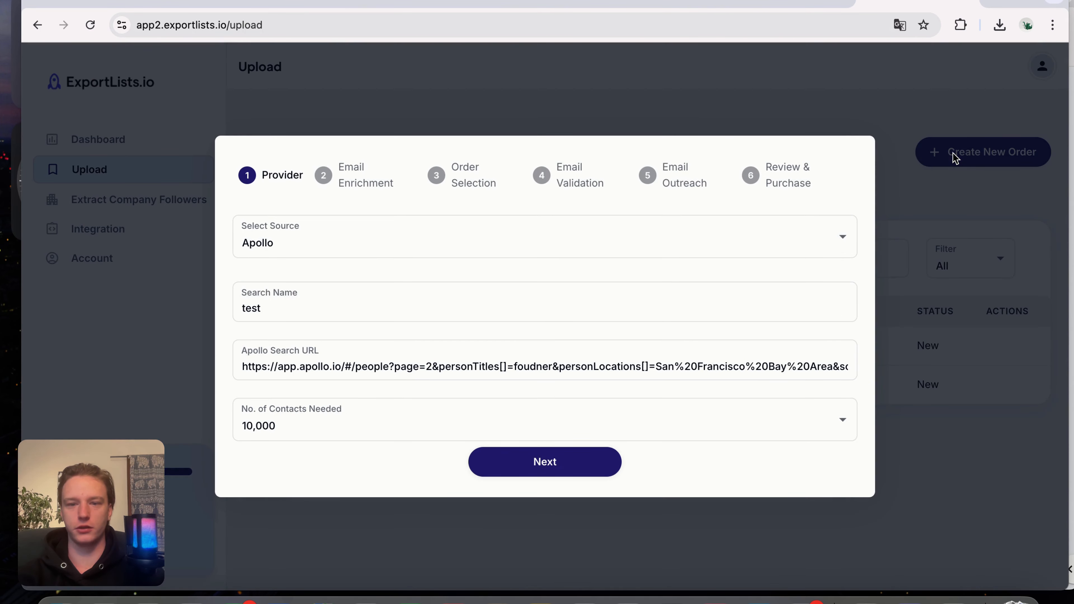
click(372, 253)
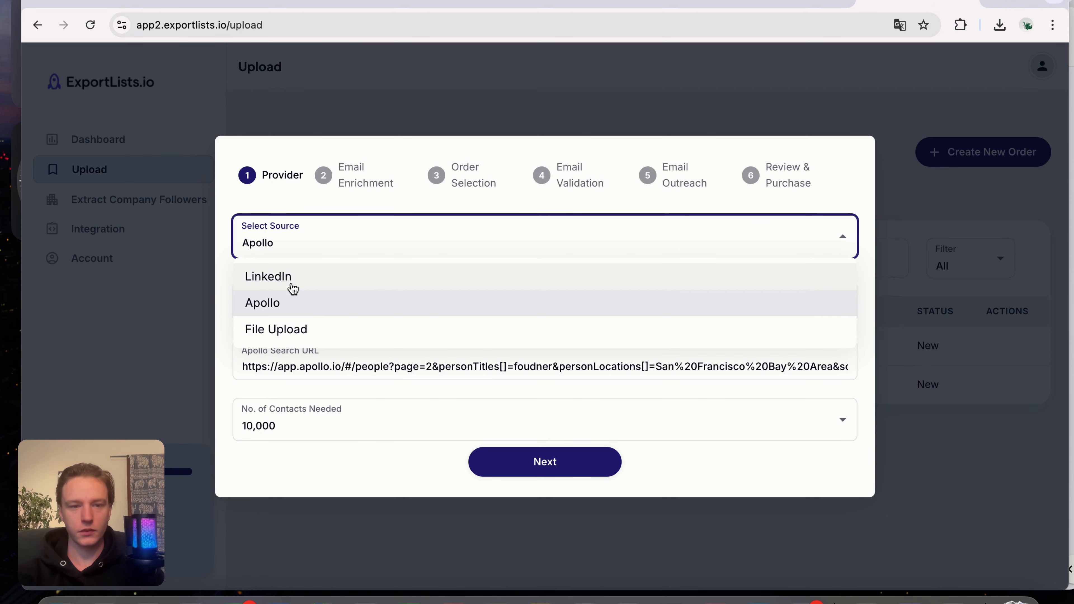
click(325, 249)
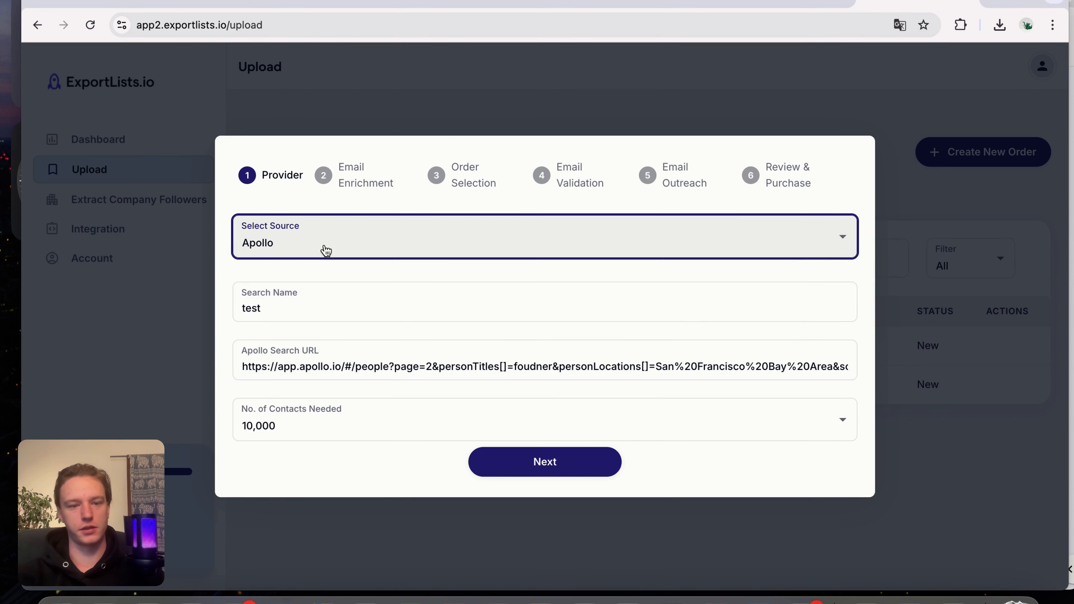
click(314, 308)
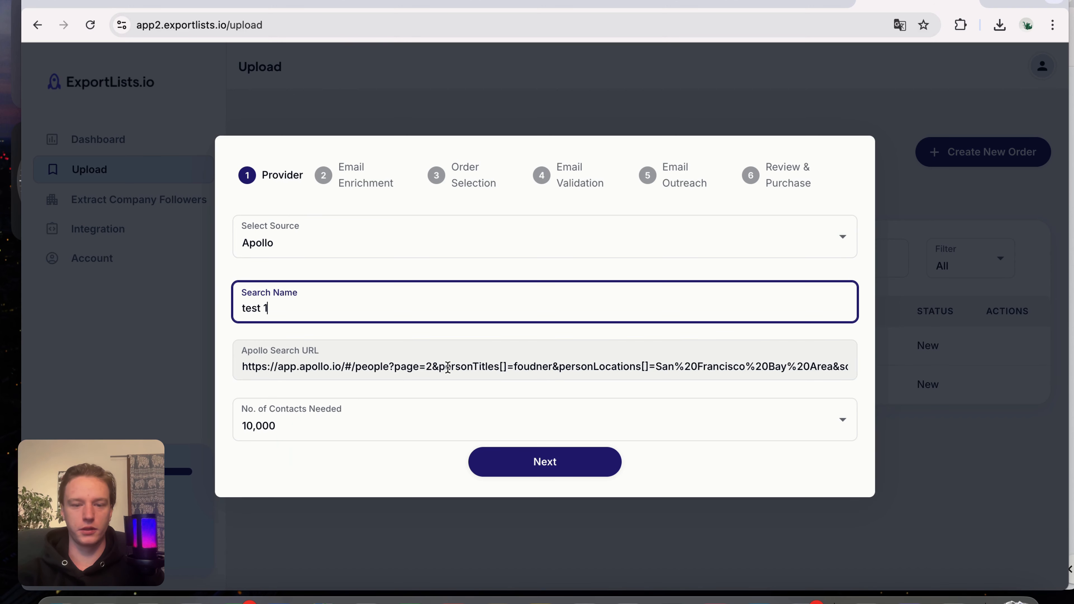
click(286, 426)
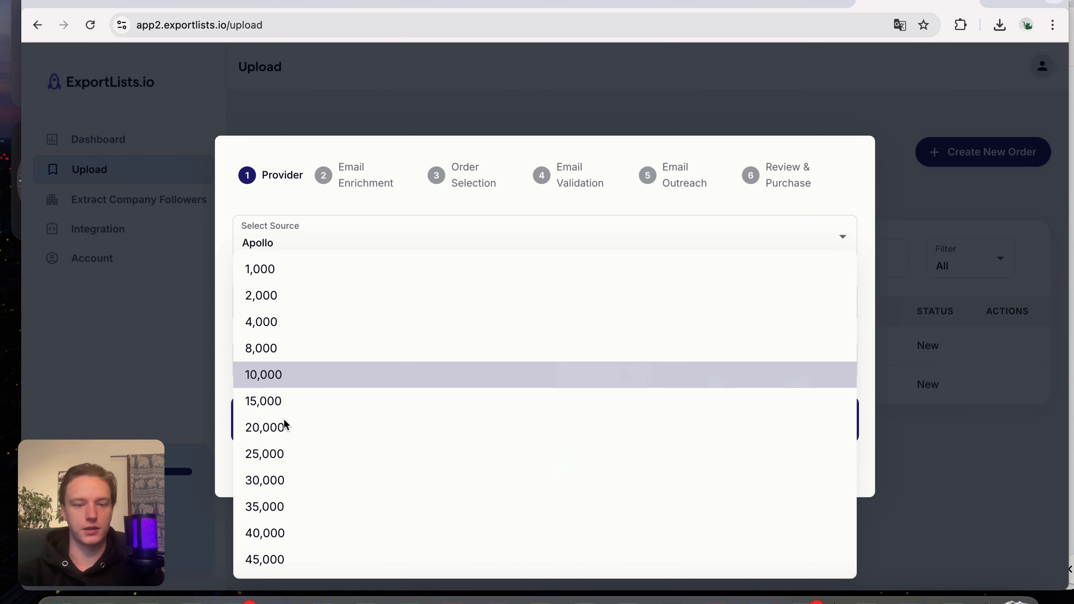
click(296, 374)
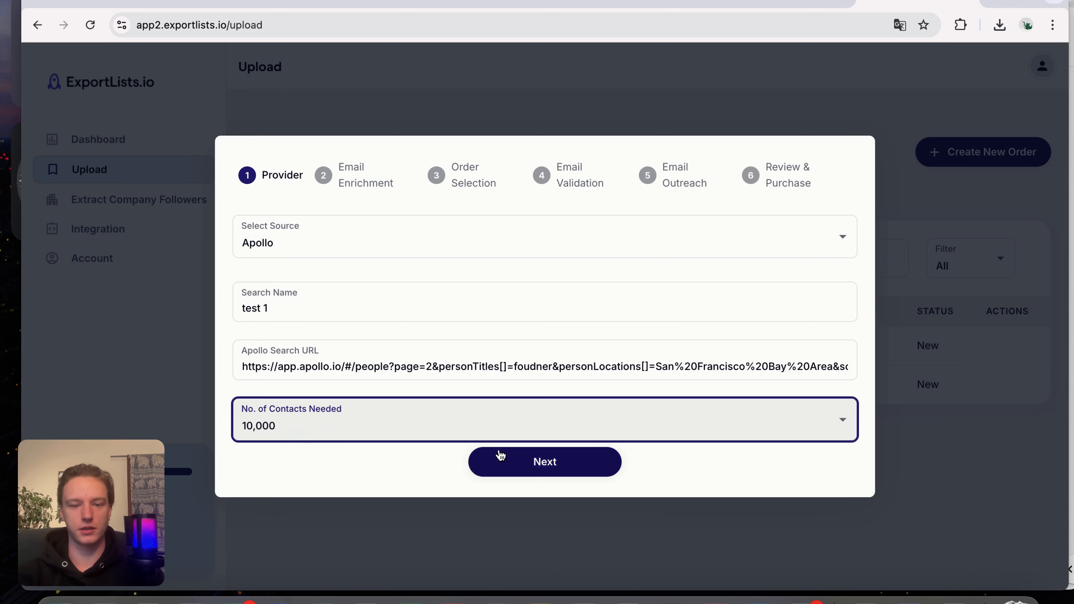
click(535, 461)
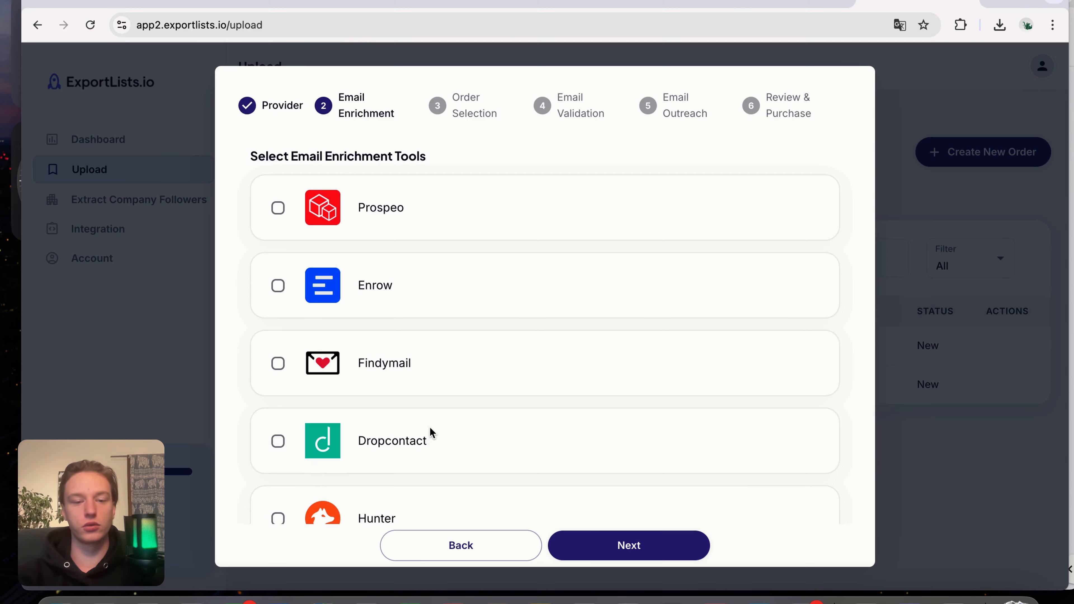
Step: Skip the email enrichment tools and submit the reviewed order to open its checkout page
scroll(430, 428, down, 2)
click(600, 549)
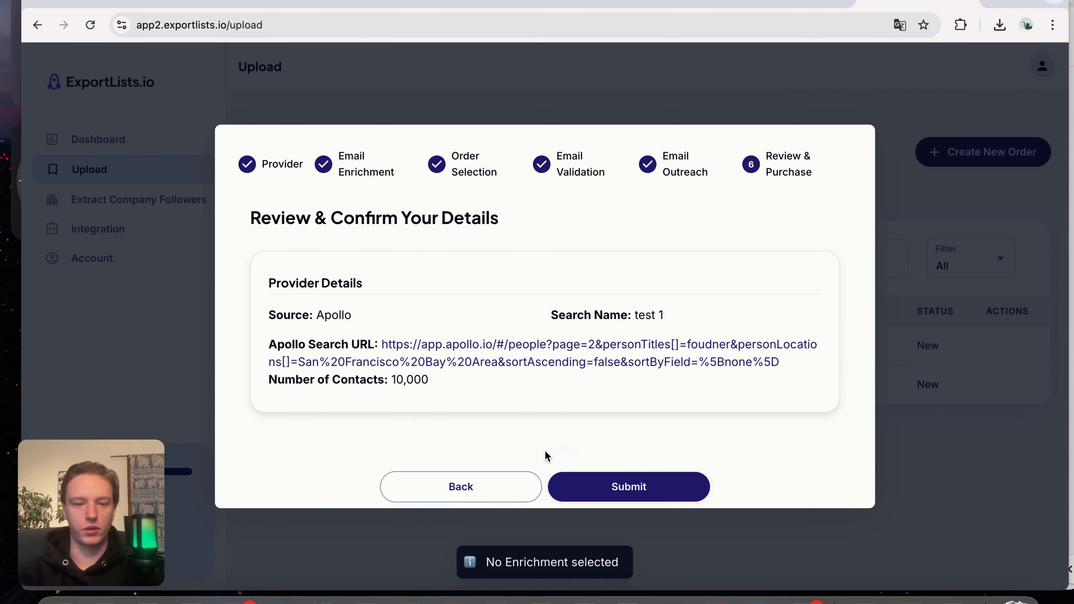
click(618, 497)
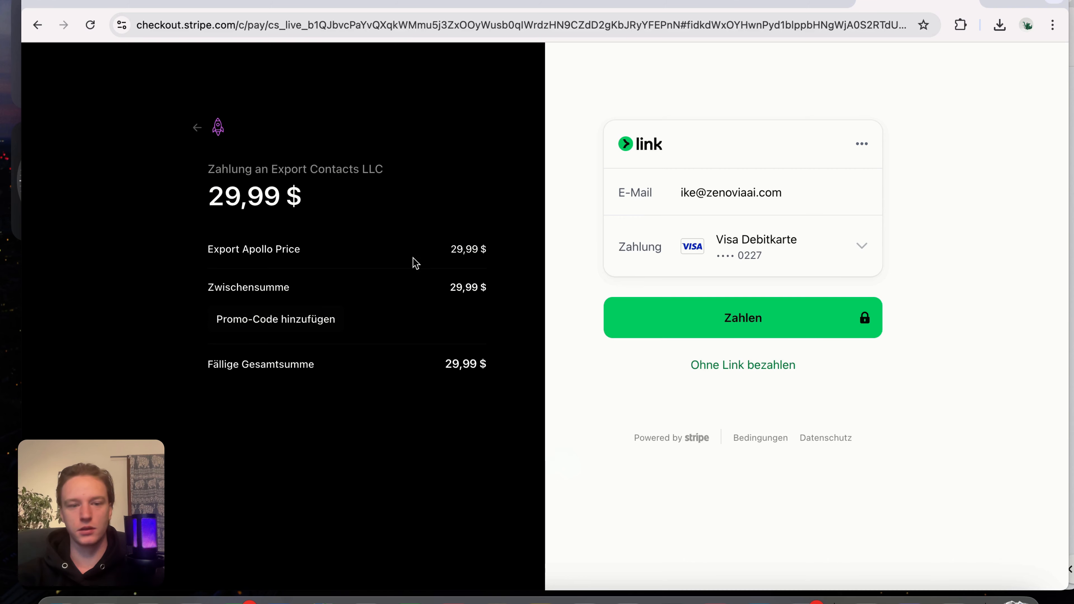
Step: Switch to LeadsRapidly and review the past transactions and the options offered for the Accounting Firms/USA/(11,2k) list
click(777, 6)
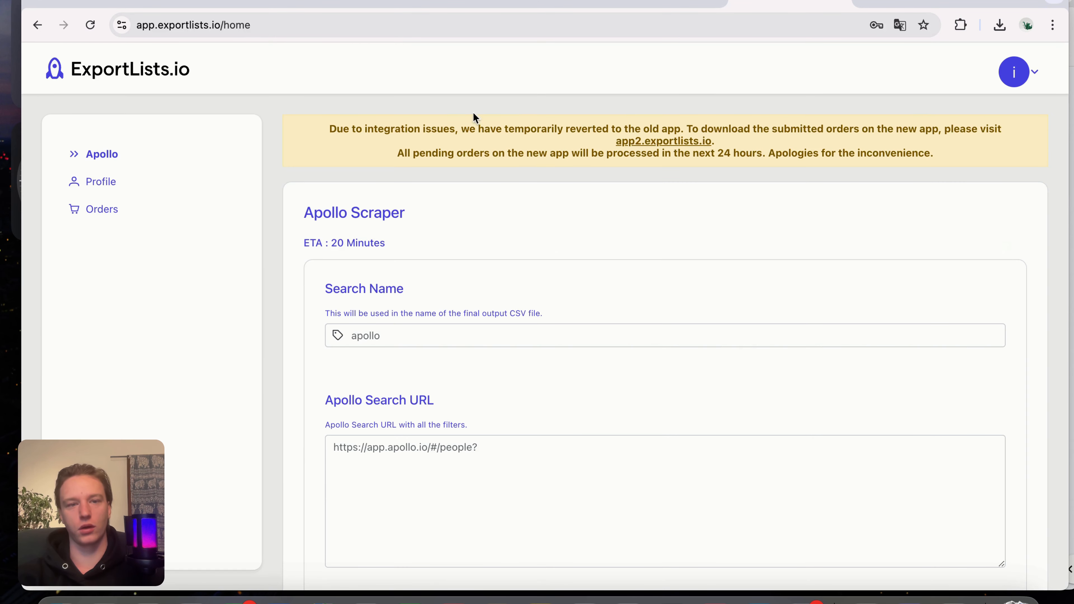
click(531, 5)
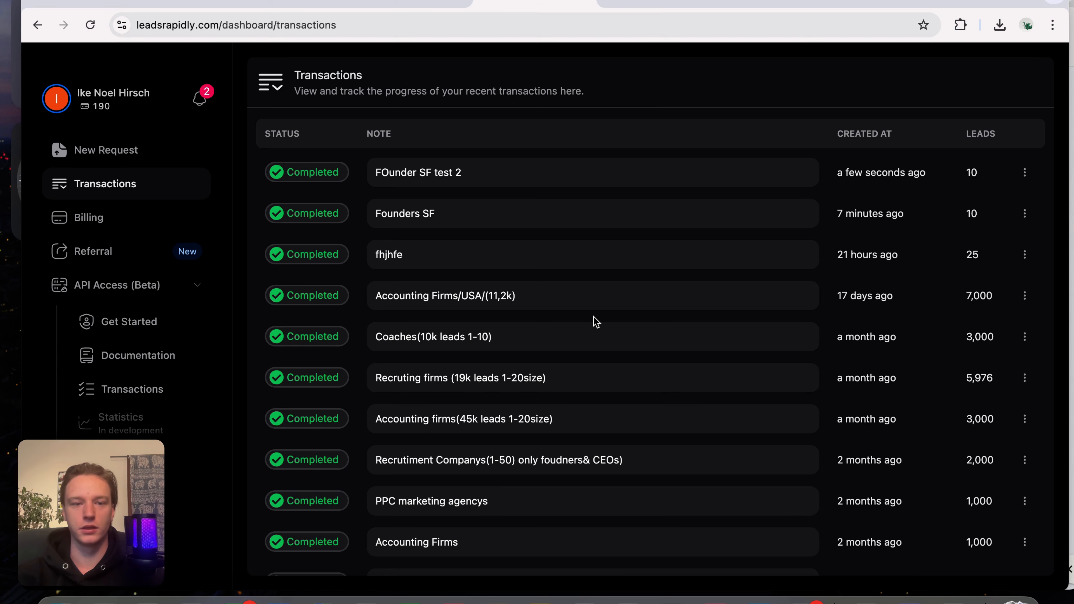
scroll(595, 322, down, 1)
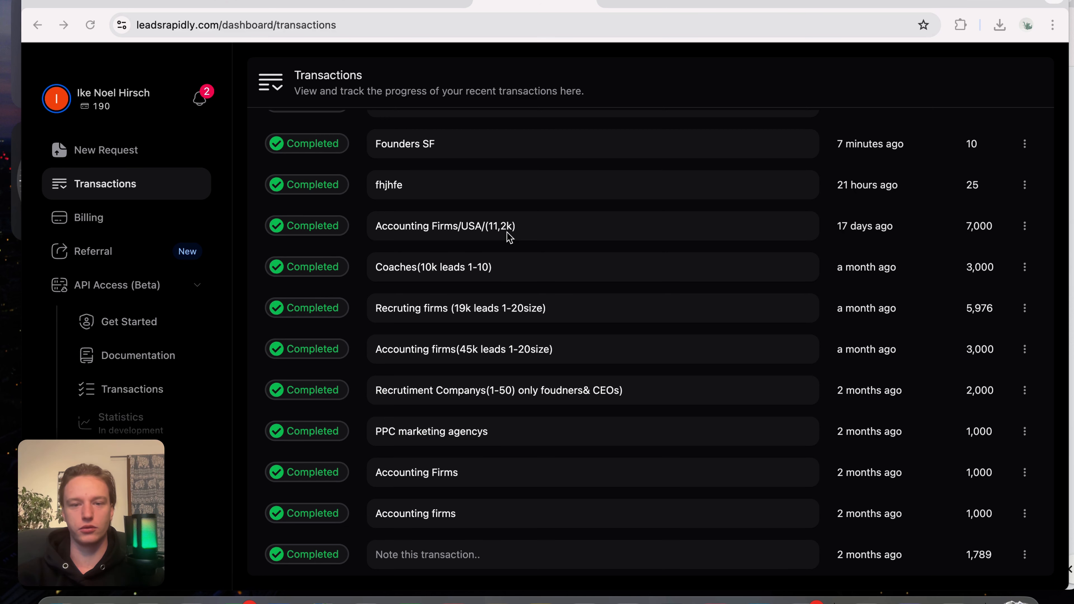
click(1024, 224)
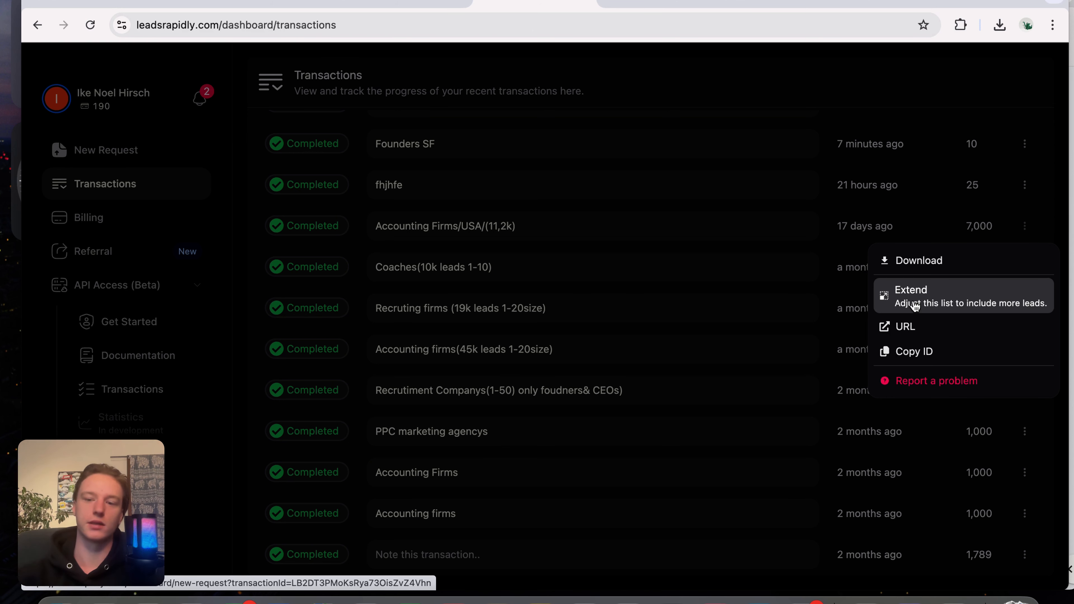
click(451, 311)
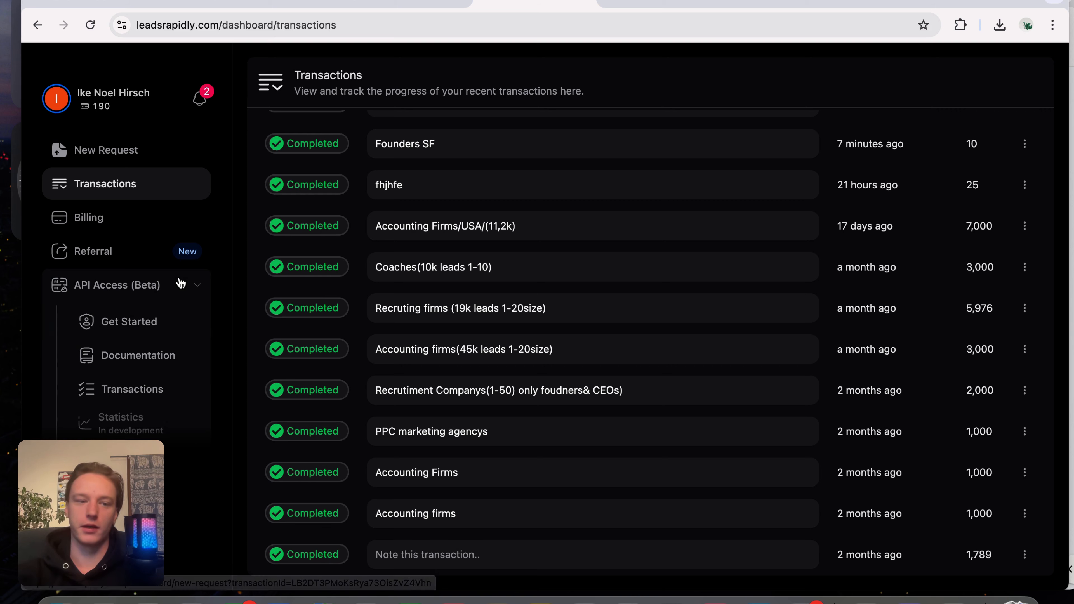